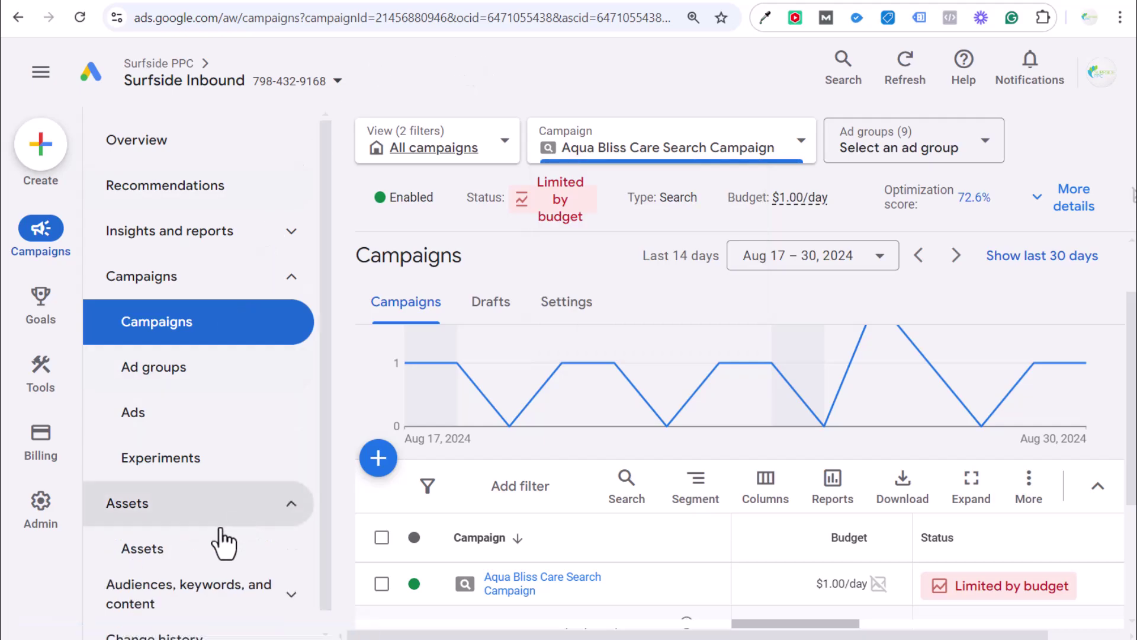
# Open the campaign's Assets report, then switch to the Aqua Bliss Care website tab.
pyautogui.click(185, 557)
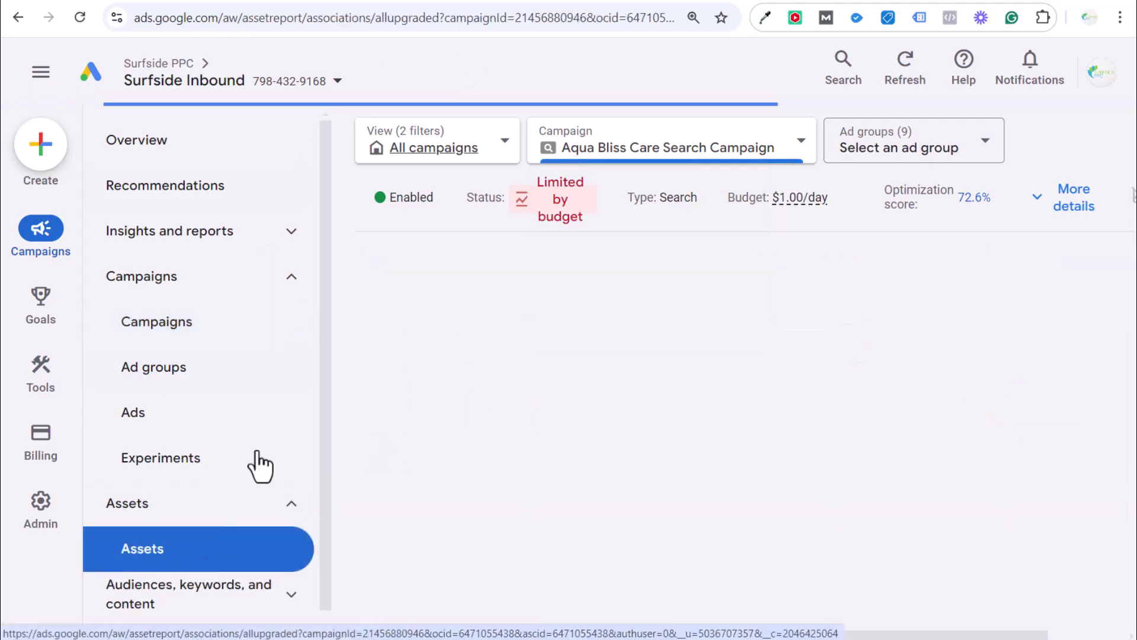
pyautogui.click(570, 1)
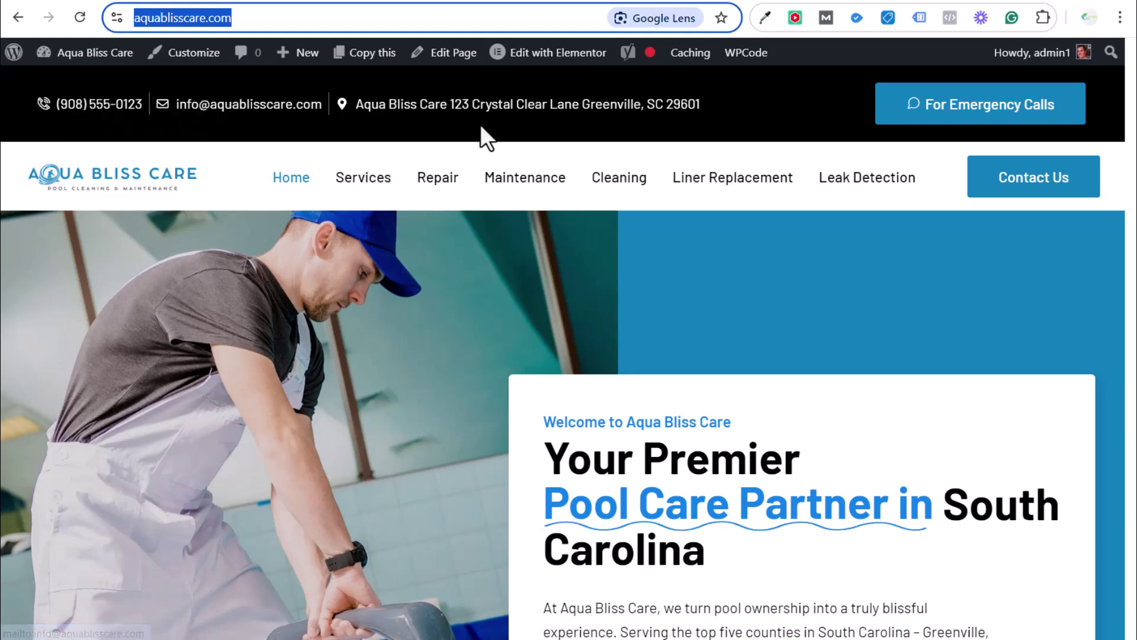
# Go from the website back to the Google Ads assets report tab.
pyautogui.click(355, 2)
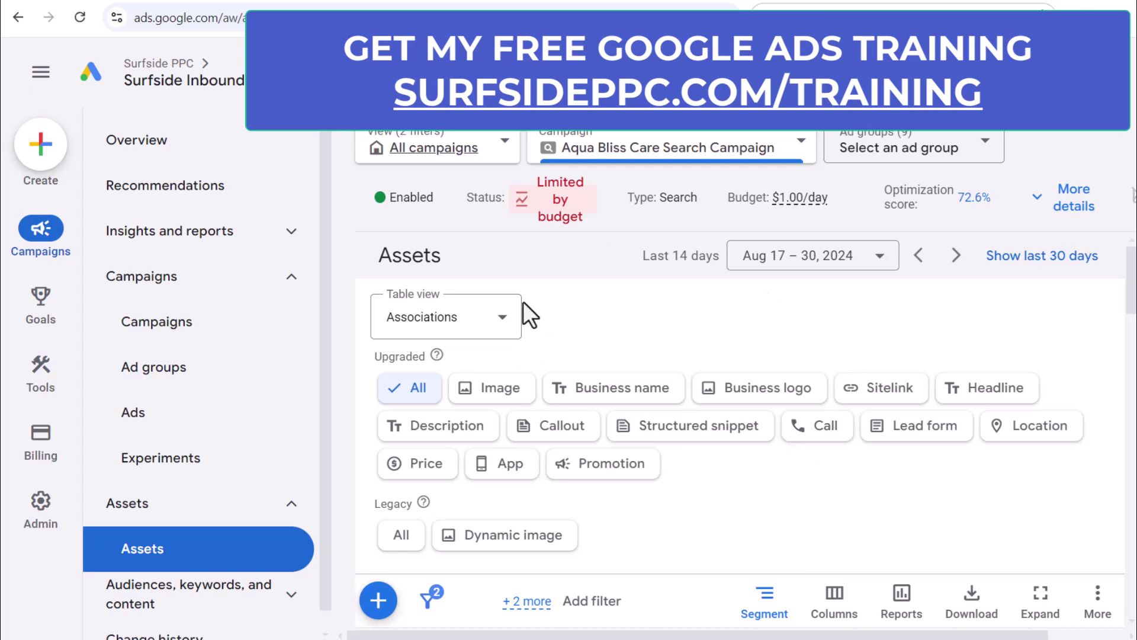
# Filter the assets report to Call assets and scroll the table to its metric columns.
pyautogui.click(817, 435)
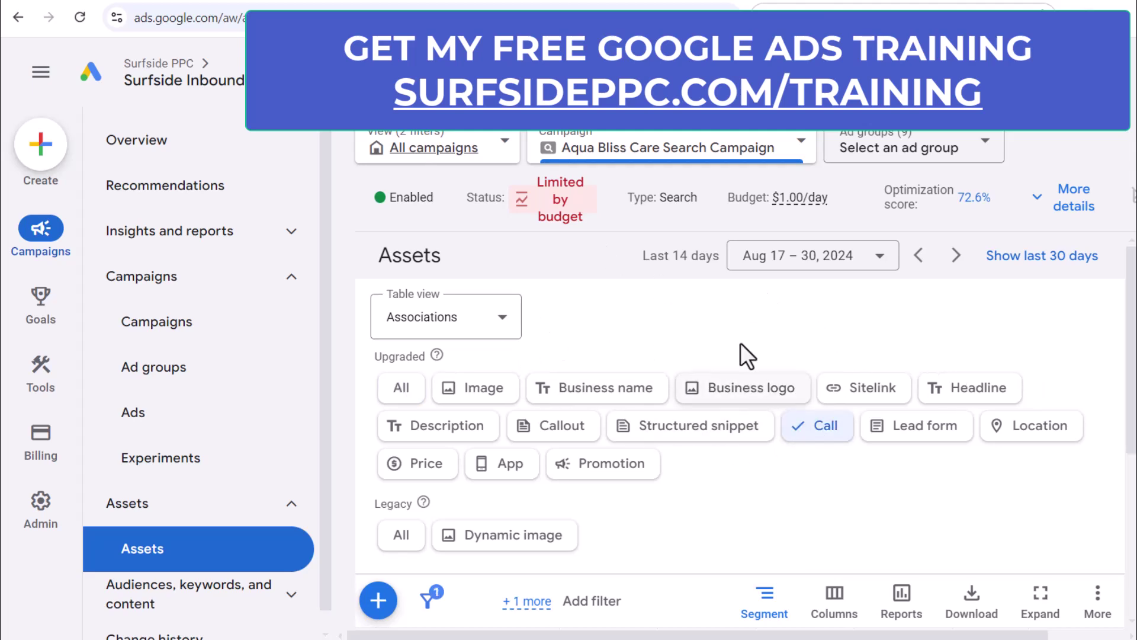
pyautogui.scroll(-4, 858, 490)
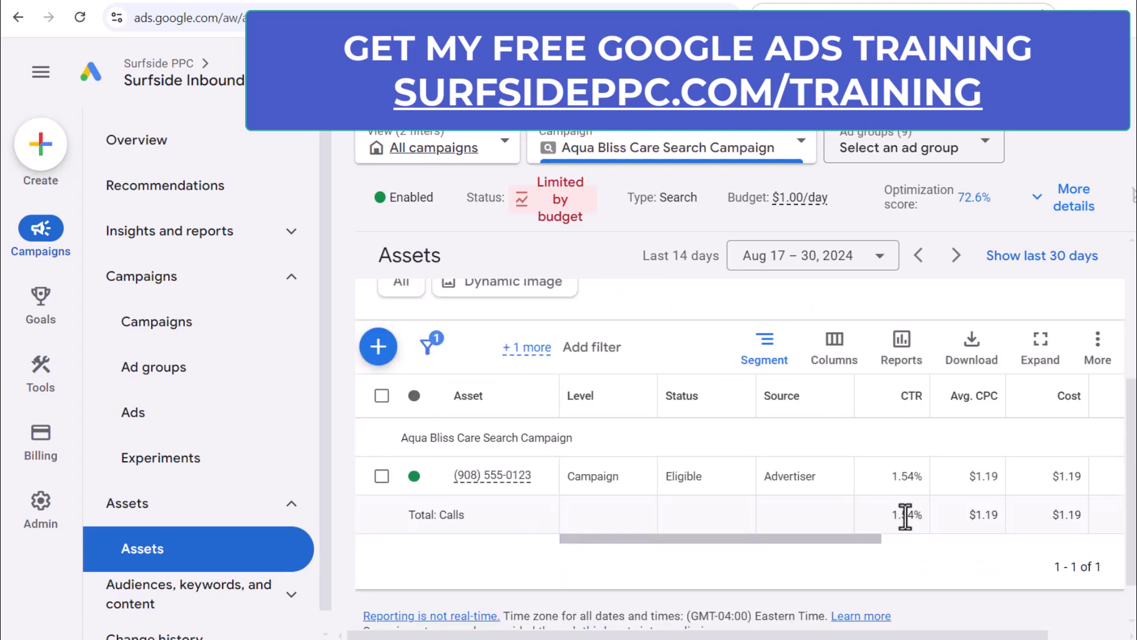
pyautogui.moveTo(497, 480)
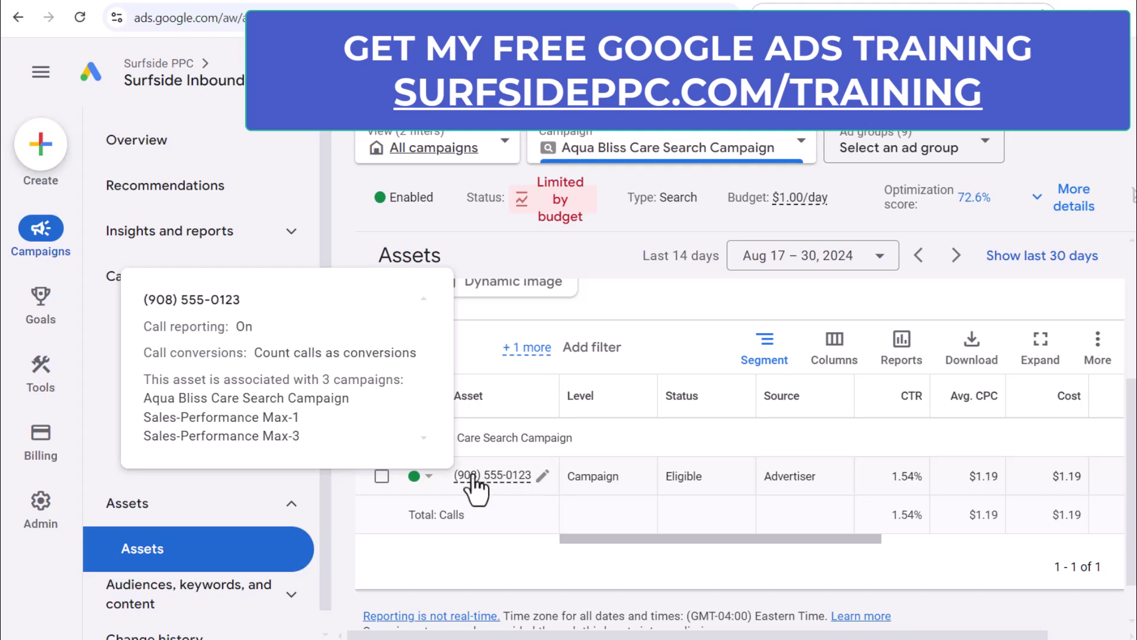
pyautogui.moveTo(607, 542); pyautogui.dragTo(886, 549)
# Review the call asset's metrics, highlighting its 0 phone calls and $1.19 cost.
pyautogui.moveTo(1116, 480); pyautogui.dragTo(710, 488)
pyautogui.click(699, 488)
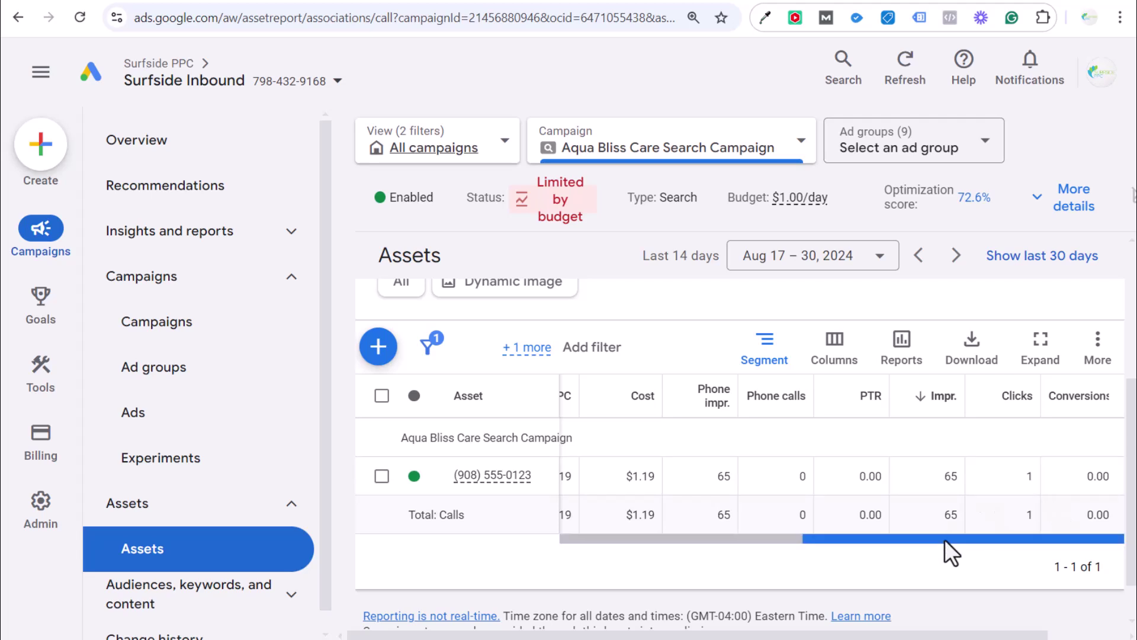
pyautogui.moveTo(783, 485); pyautogui.dragTo(835, 483)
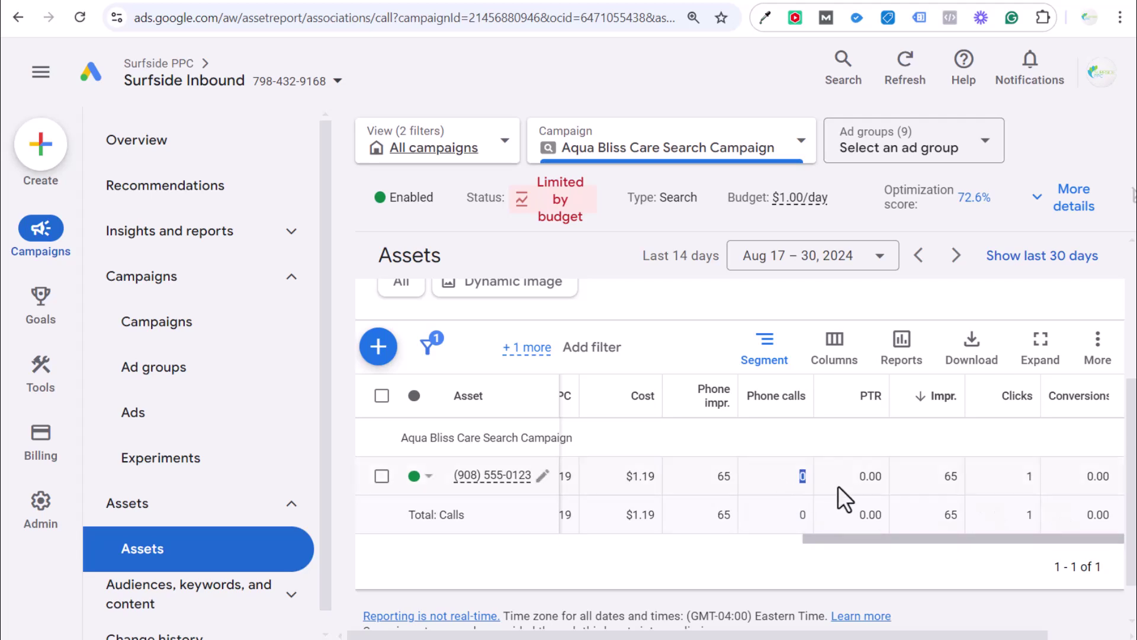
pyautogui.moveTo(840, 538); pyautogui.dragTo(779, 544)
pyautogui.moveTo(755, 479); pyautogui.dragTo(809, 477)
# Clear the highlighted cost figure and adjust the table view before adding a call asset.
pyautogui.click(811, 476)
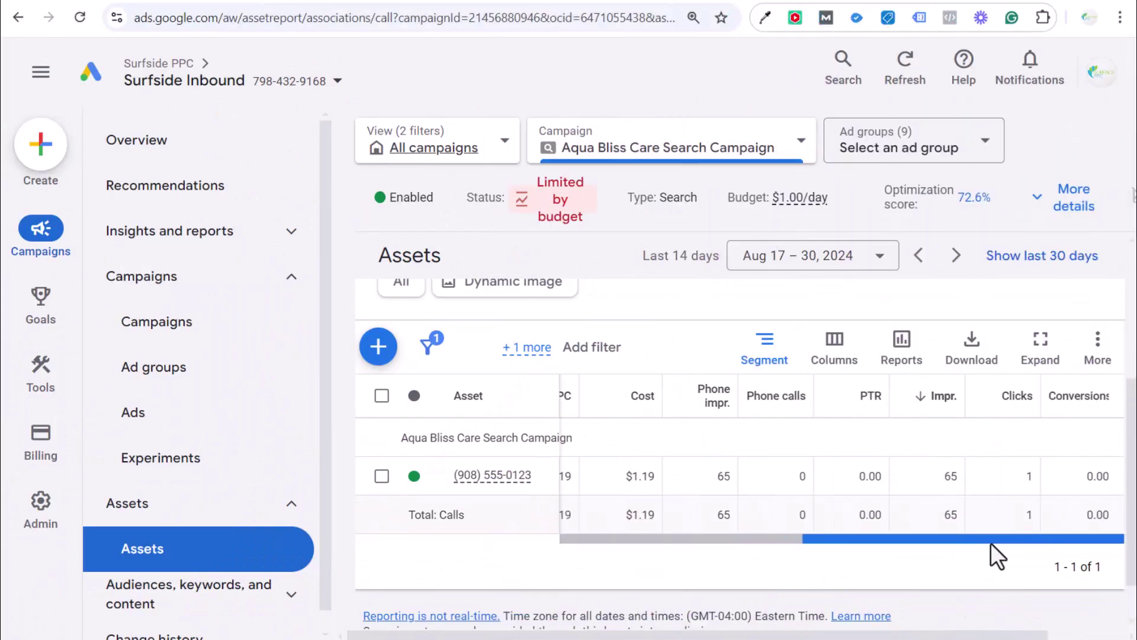
pyautogui.moveTo(821, 539); pyautogui.dragTo(663, 540)
pyautogui.moveTo(496, 489)
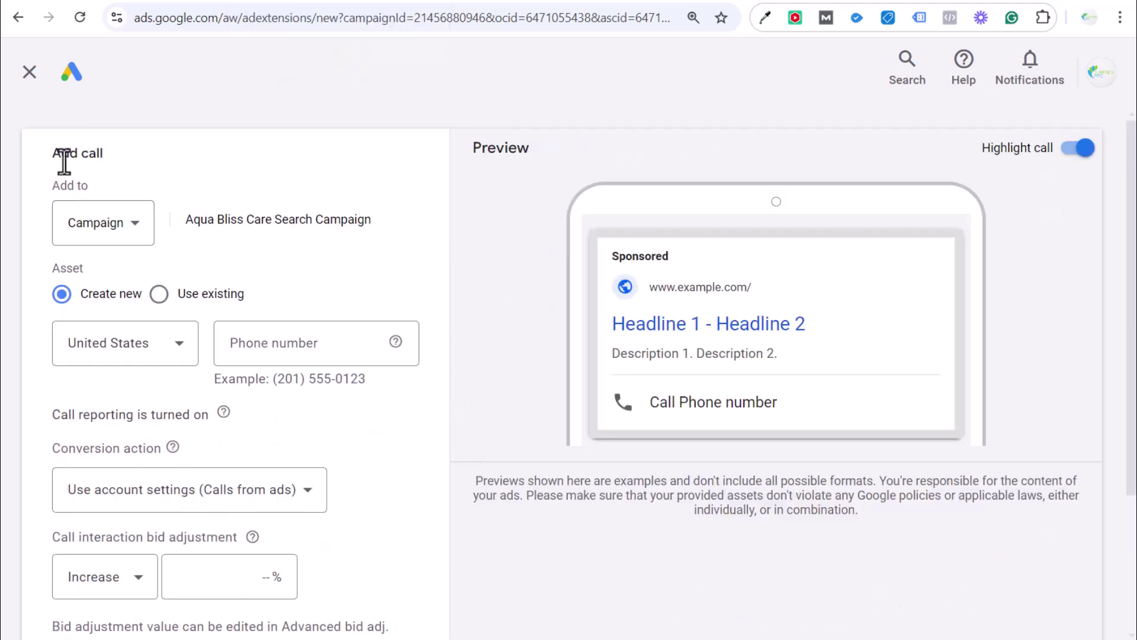
# Keep the call asset at campaign level as a newly created asset.
pyautogui.click(126, 230)
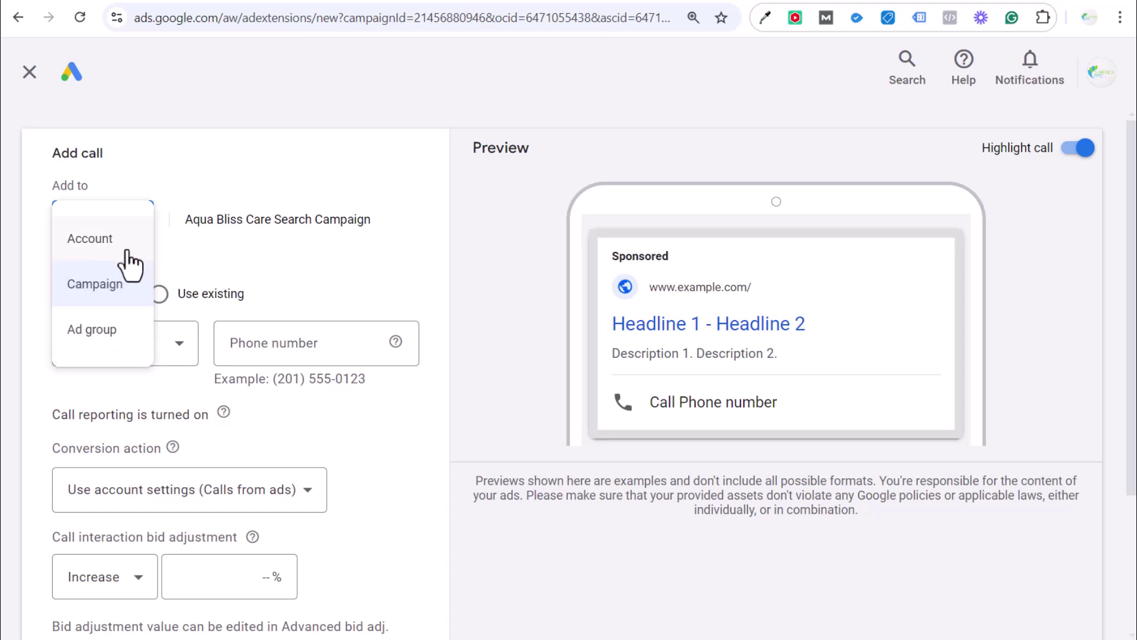
pyautogui.click(96, 285)
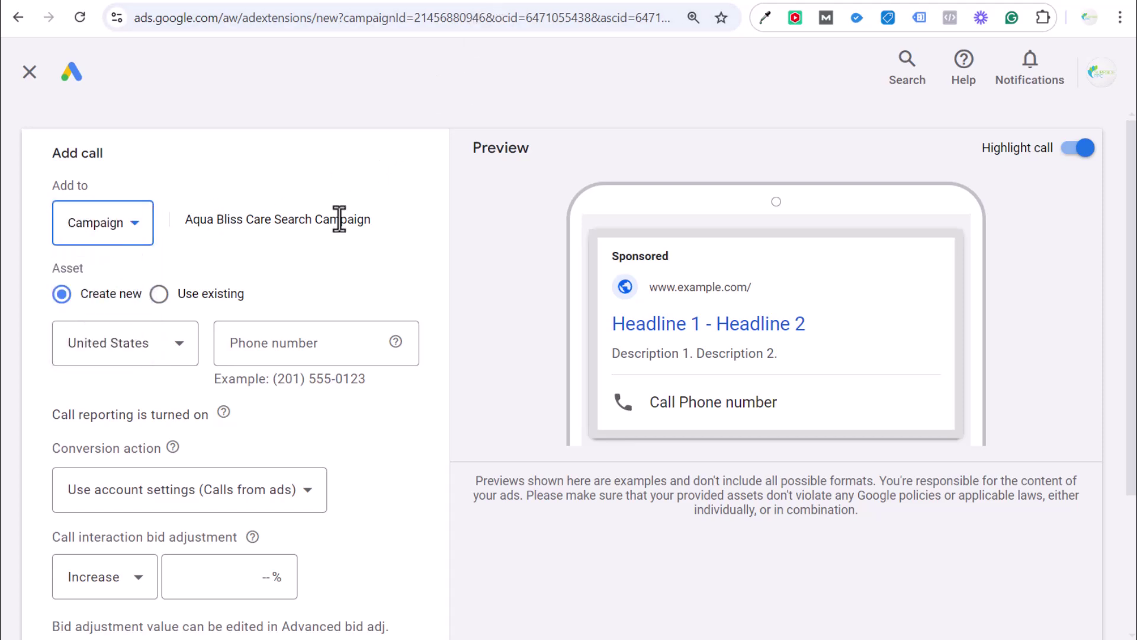
pyautogui.click(186, 294)
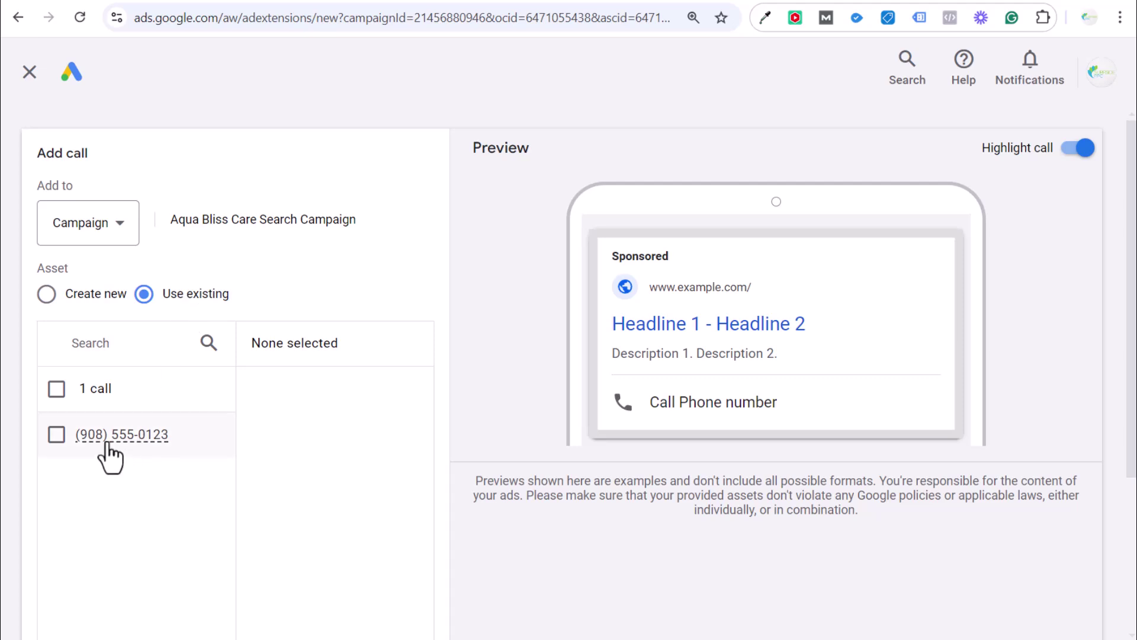
pyautogui.click(50, 295)
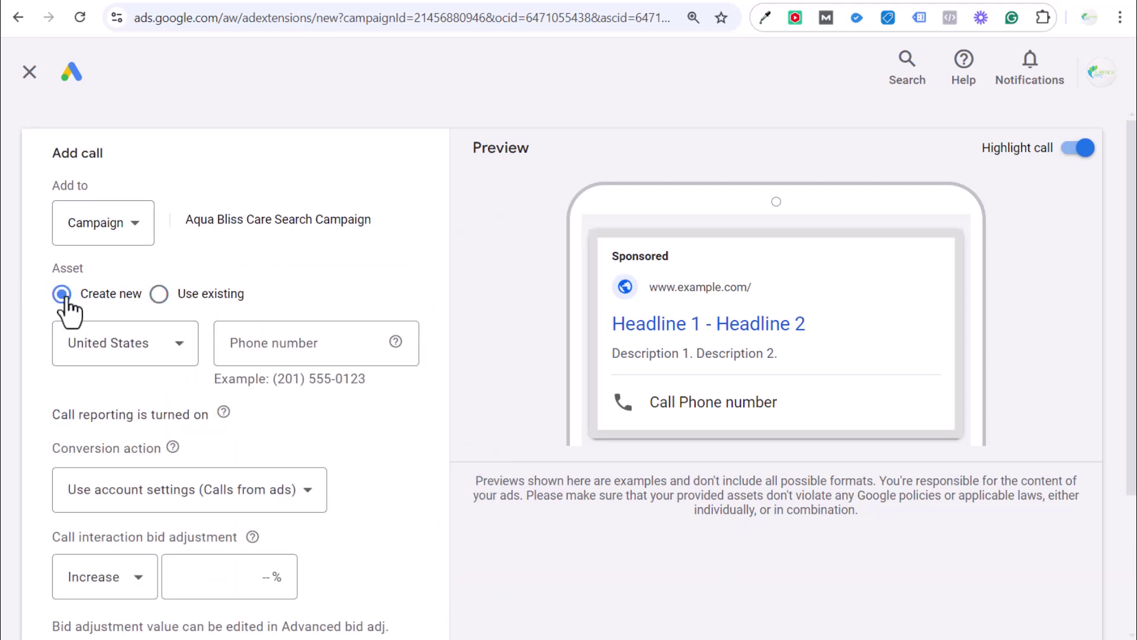
# Copy the business phone number from the Aqua Bliss Care website header.
pyautogui.click(441, 2)
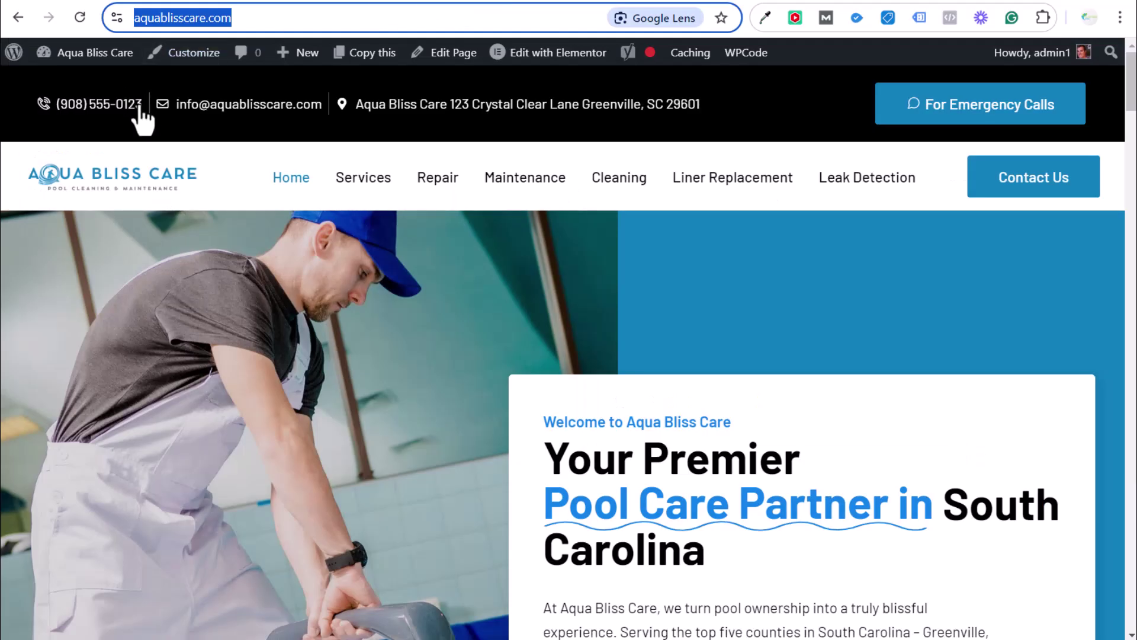
pyautogui.moveTo(142, 99); pyautogui.dragTo(59, 109)
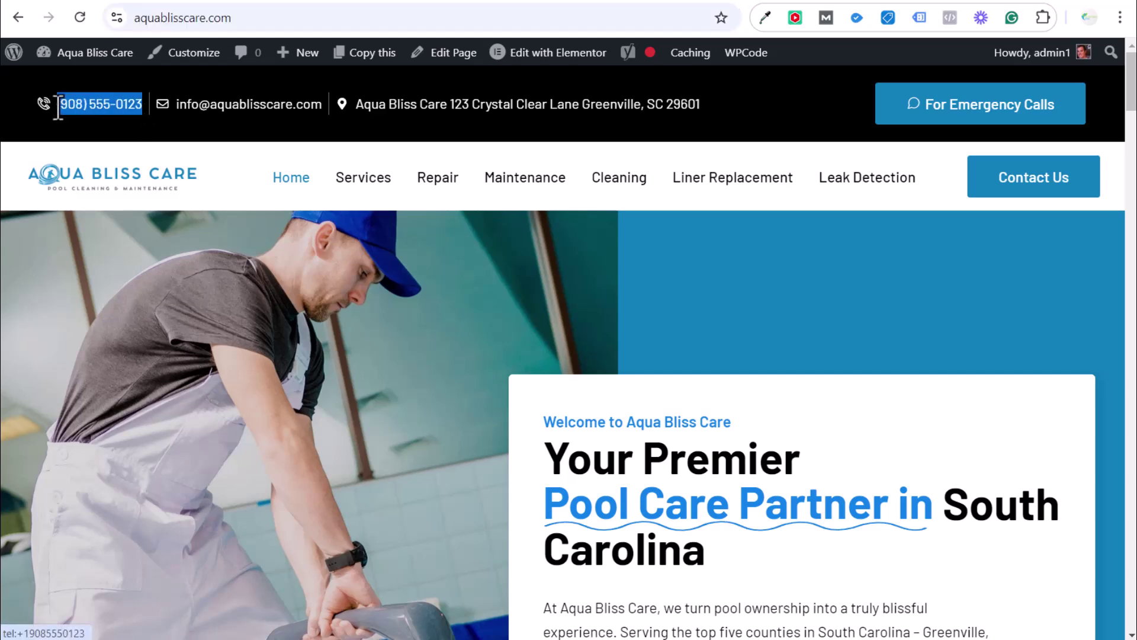
pyautogui.click(305, 2)
# Paste the business phone number into the call asset's Phone number field.
pyautogui.click(300, 343)
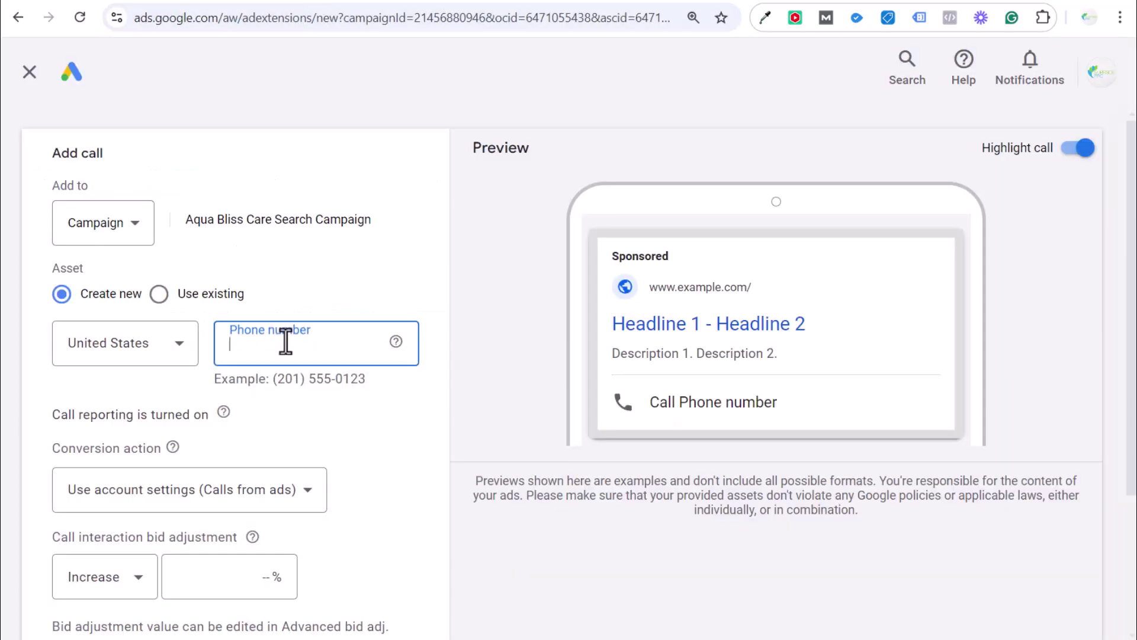
pyautogui.write('(908) 555-0123')
pyautogui.moveTo(272, 379); pyautogui.dragTo(383, 378)
pyautogui.click(383, 378)
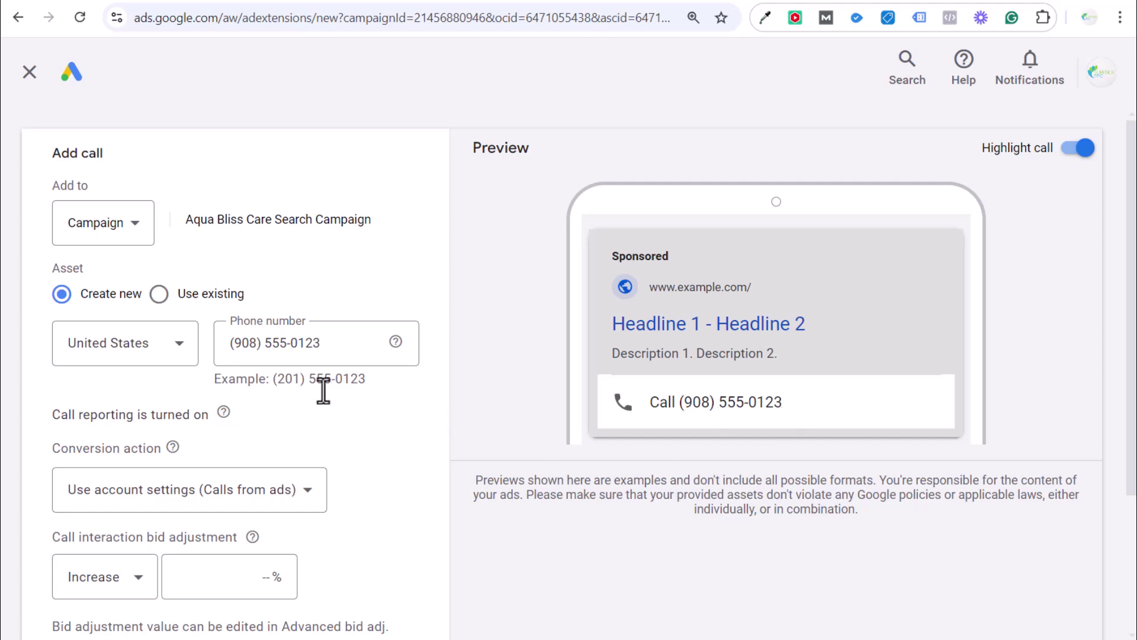
# Read the Call reporting help explanation, then close it.
pyautogui.moveTo(223, 413)
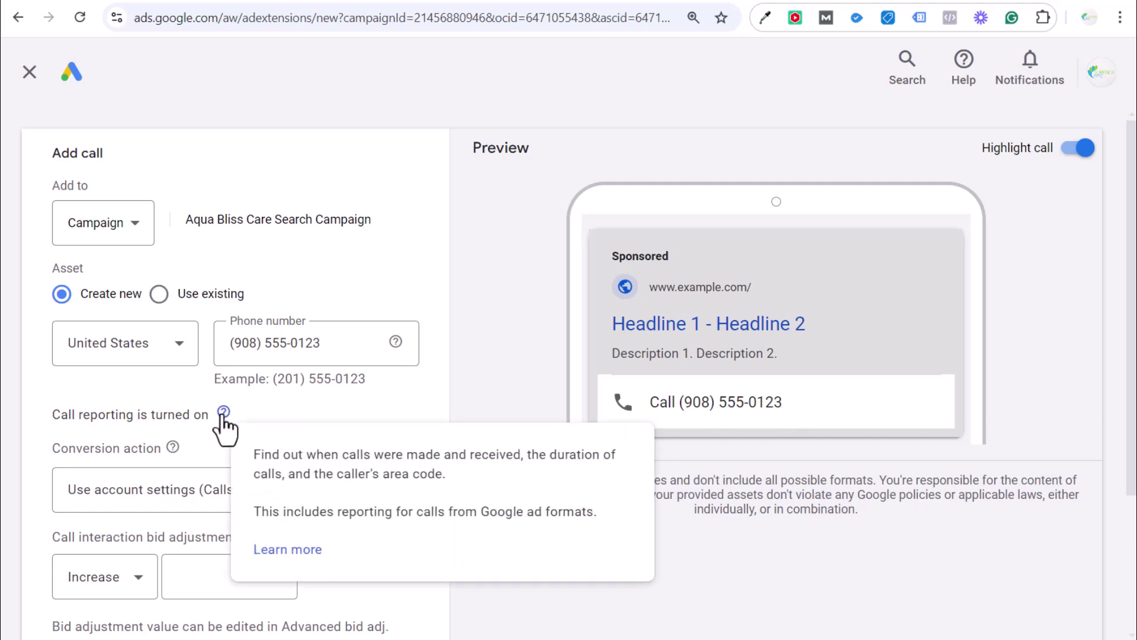
pyautogui.moveTo(255, 455); pyautogui.dragTo(318, 471)
pyautogui.click(503, 477)
pyautogui.click(292, 466)
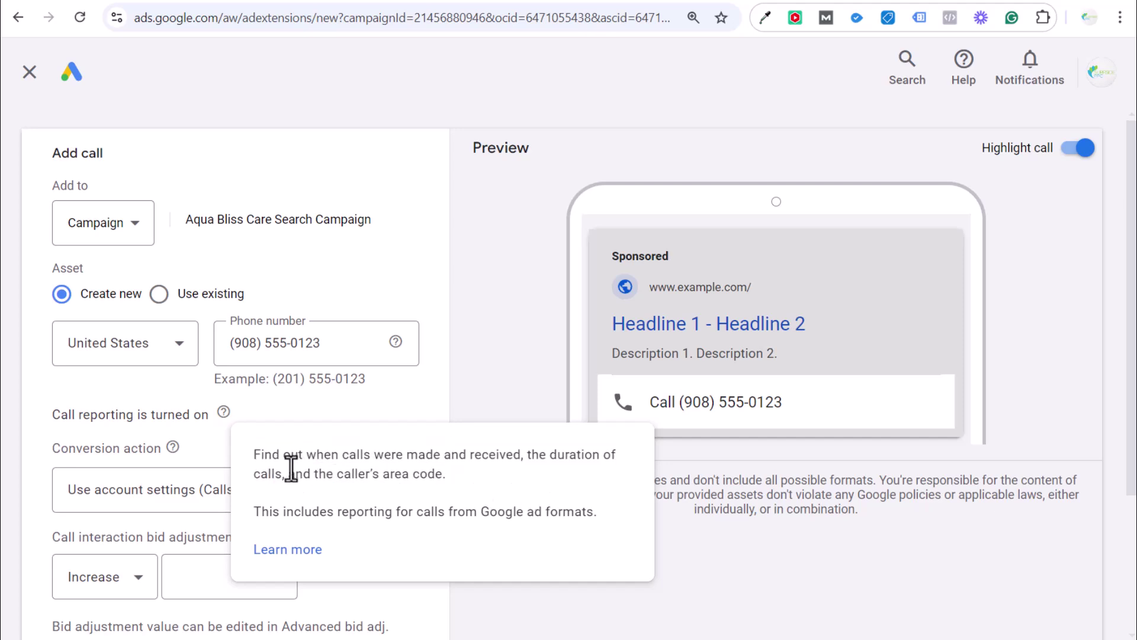
pyautogui.click(137, 419)
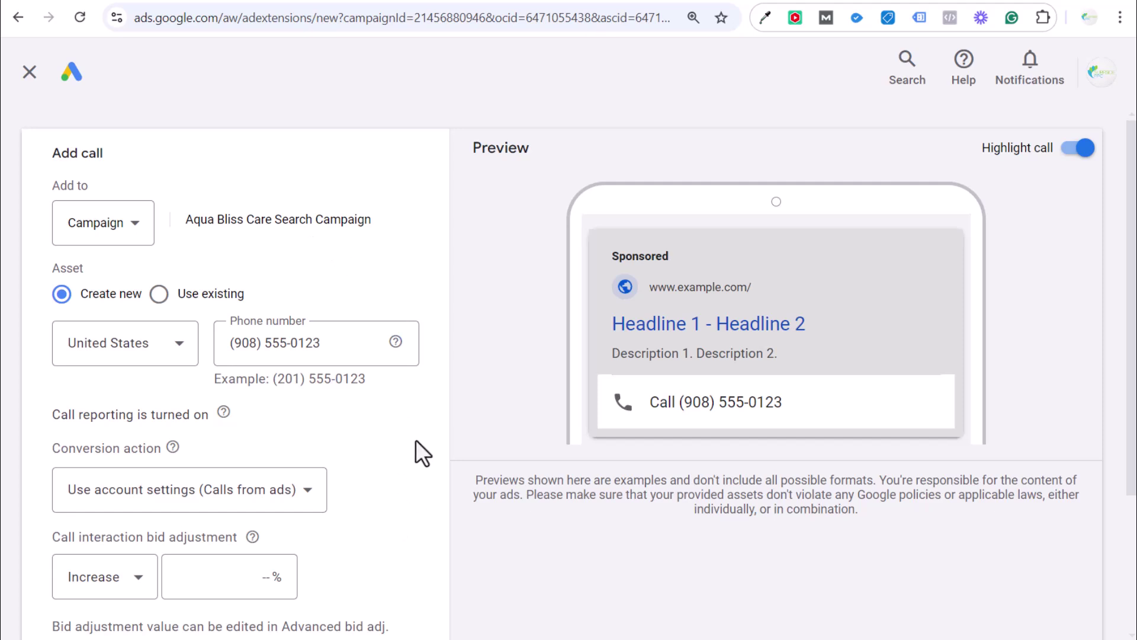
# Set the conversion action to Phone Calls Directly From Ads.
pyautogui.scroll(-1, 416, 453)
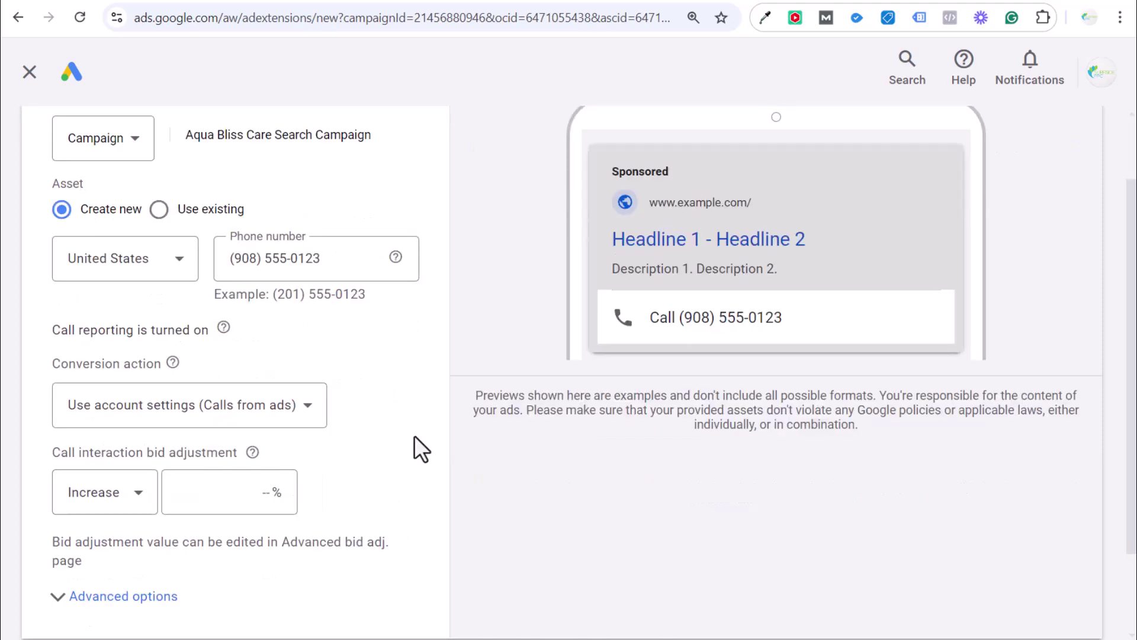
pyautogui.click(305, 409)
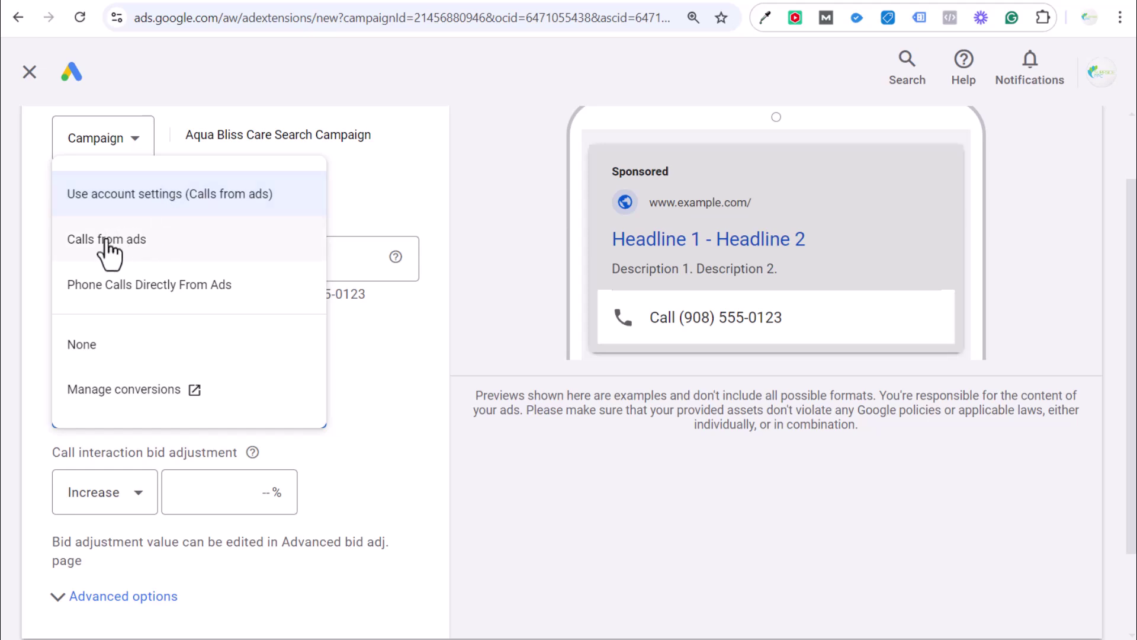
pyautogui.click(155, 249)
pyautogui.click(157, 414)
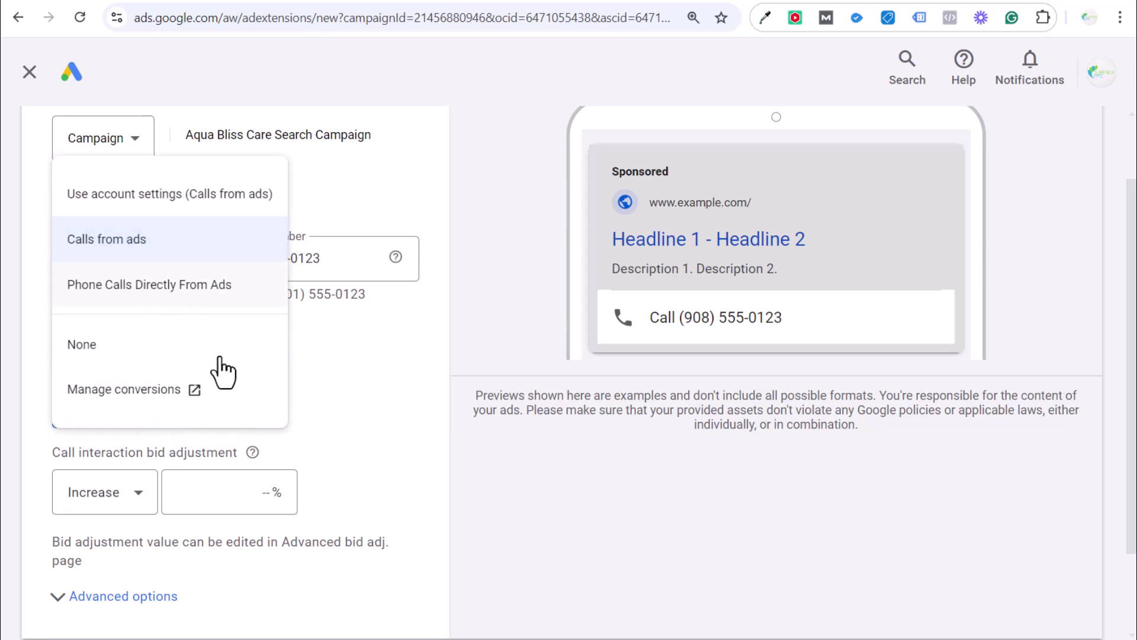
pyautogui.press('Down')
pyautogui.click(97, 291)
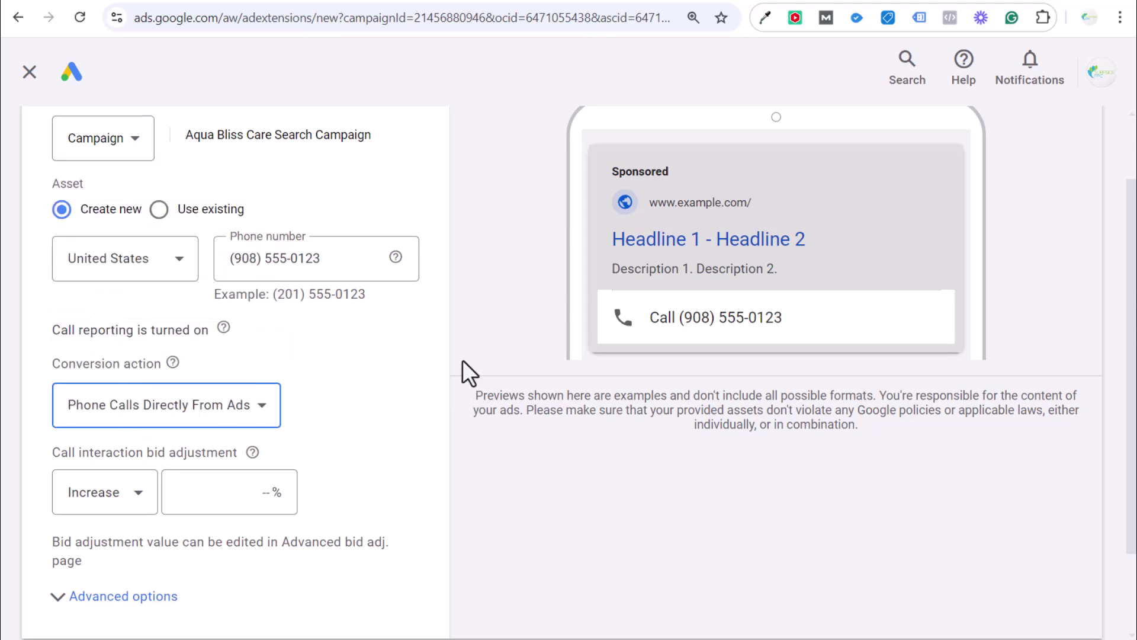
# Raise call bids by 25% and expand Advanced options.
pyautogui.scroll(-2, 463, 362)
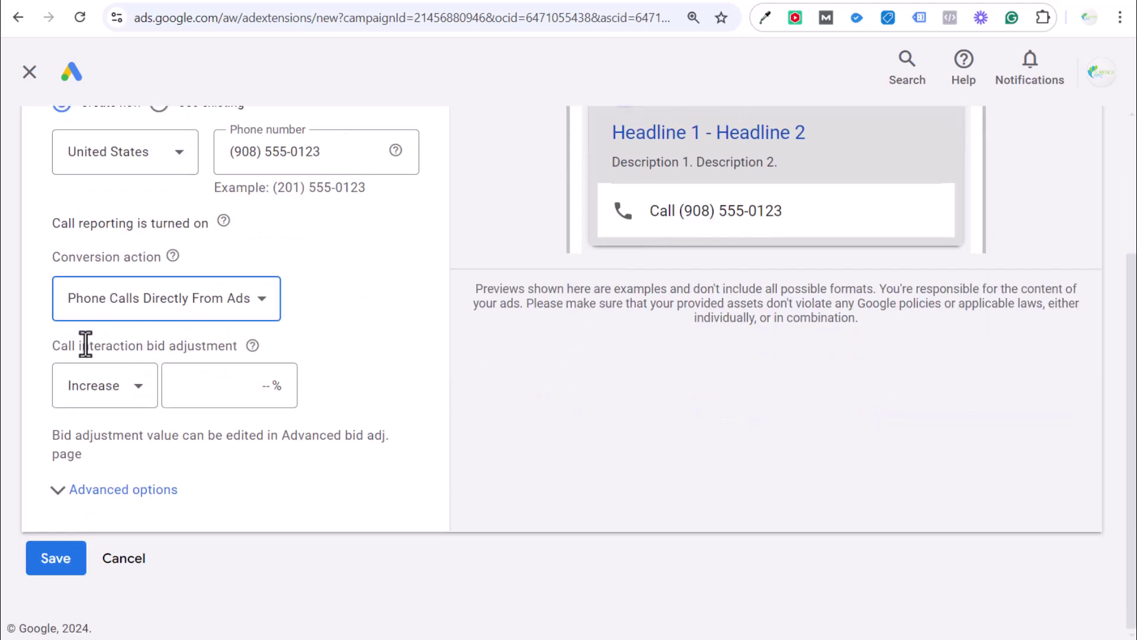
pyautogui.click(248, 401)
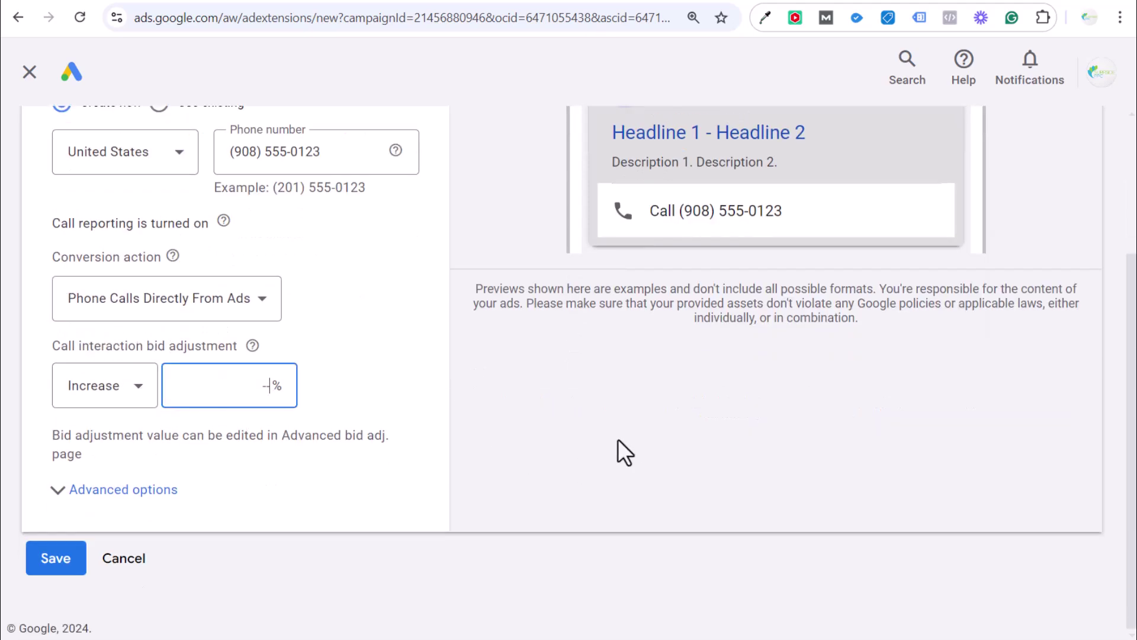
pyautogui.write('25')
pyautogui.press('Tab')
pyautogui.hotkey('shift', 'Tab')
pyautogui.click(373, 392)
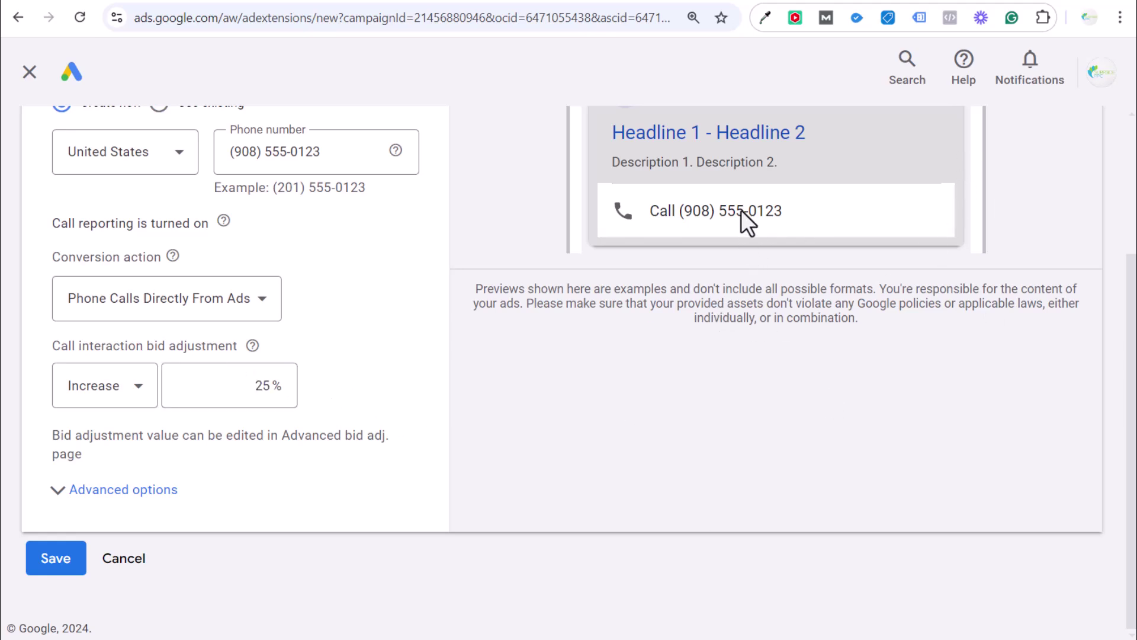
pyautogui.click(181, 492)
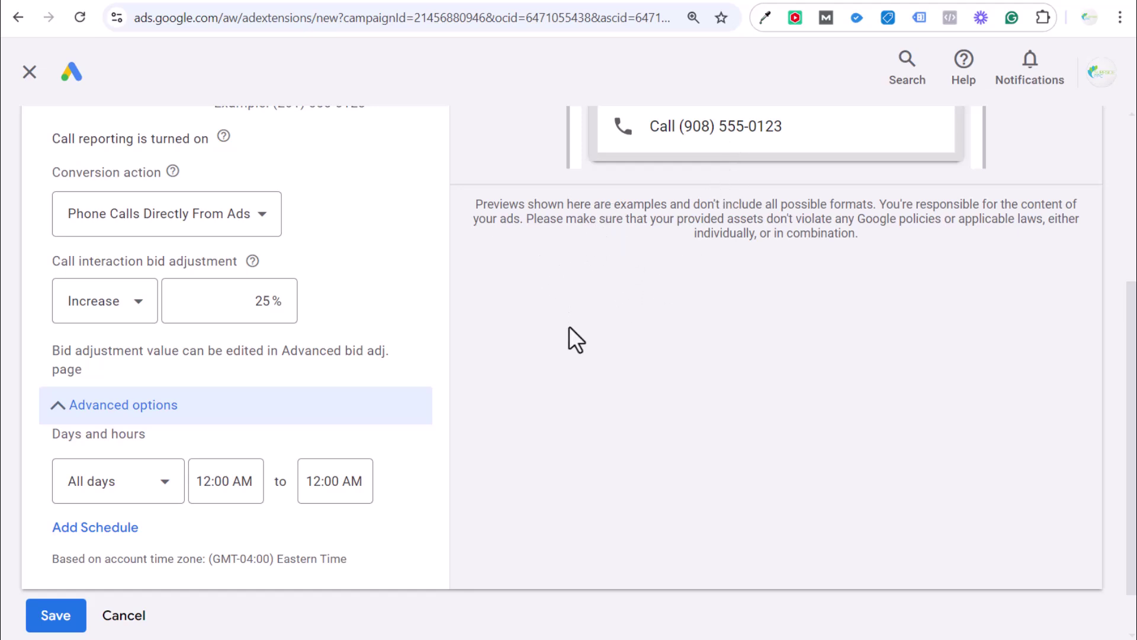
# Schedule the call asset for Mondays - Fridays starting at 8:30 AM.
pyautogui.scroll(4, 589, 383)
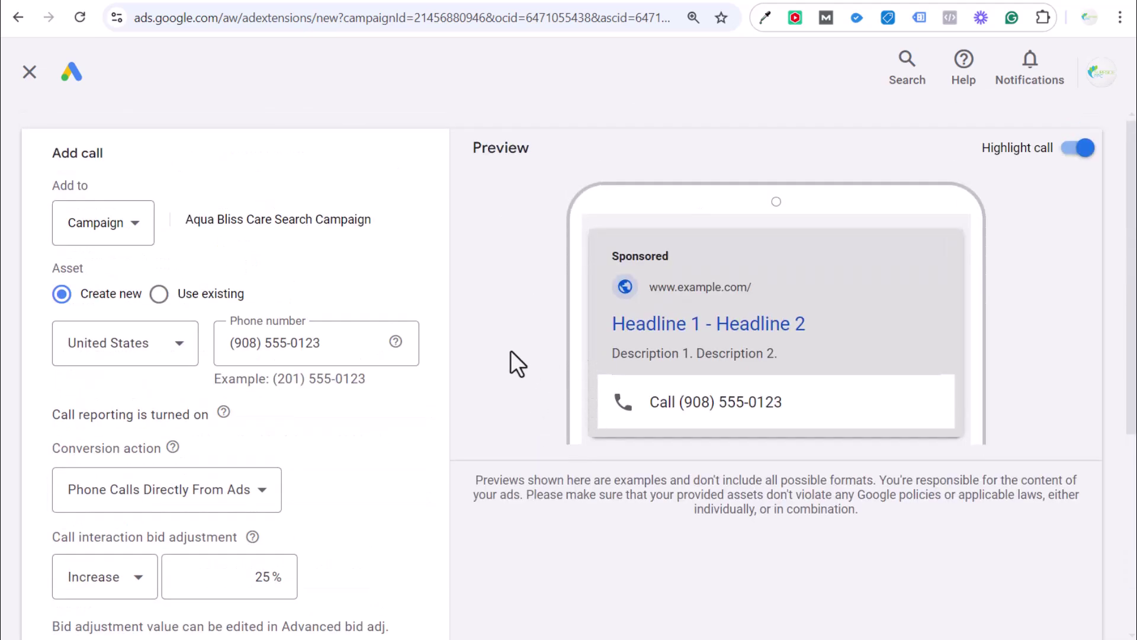
pyautogui.scroll(-3, 512, 349)
pyautogui.scroll(-2, 510, 308)
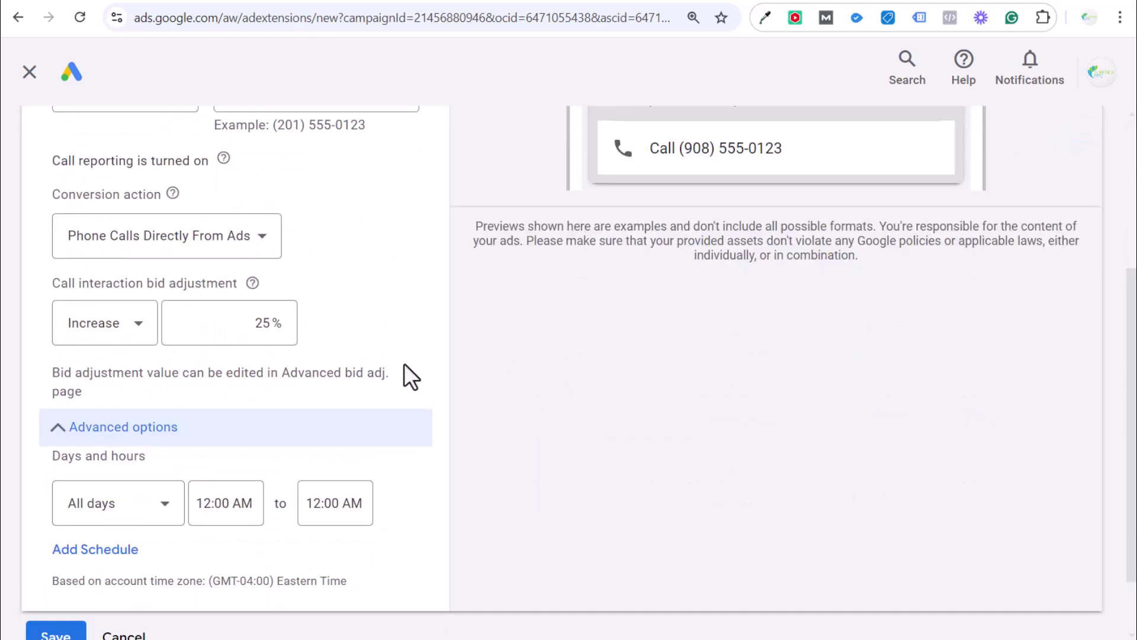
pyautogui.click(101, 504)
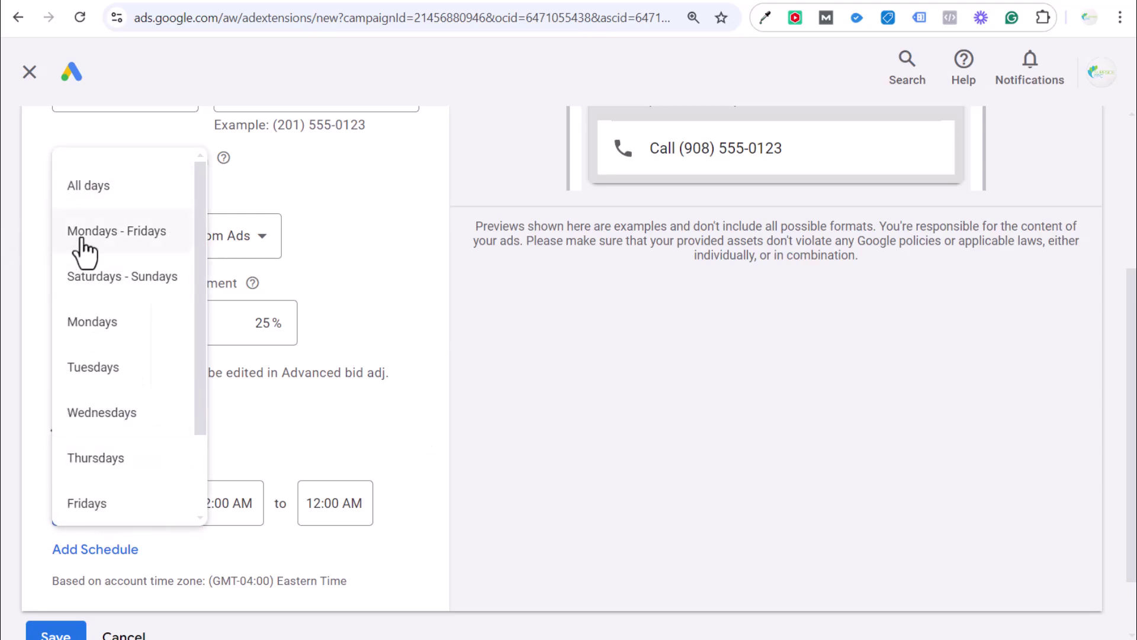
pyautogui.click(110, 248)
pyautogui.click(271, 504)
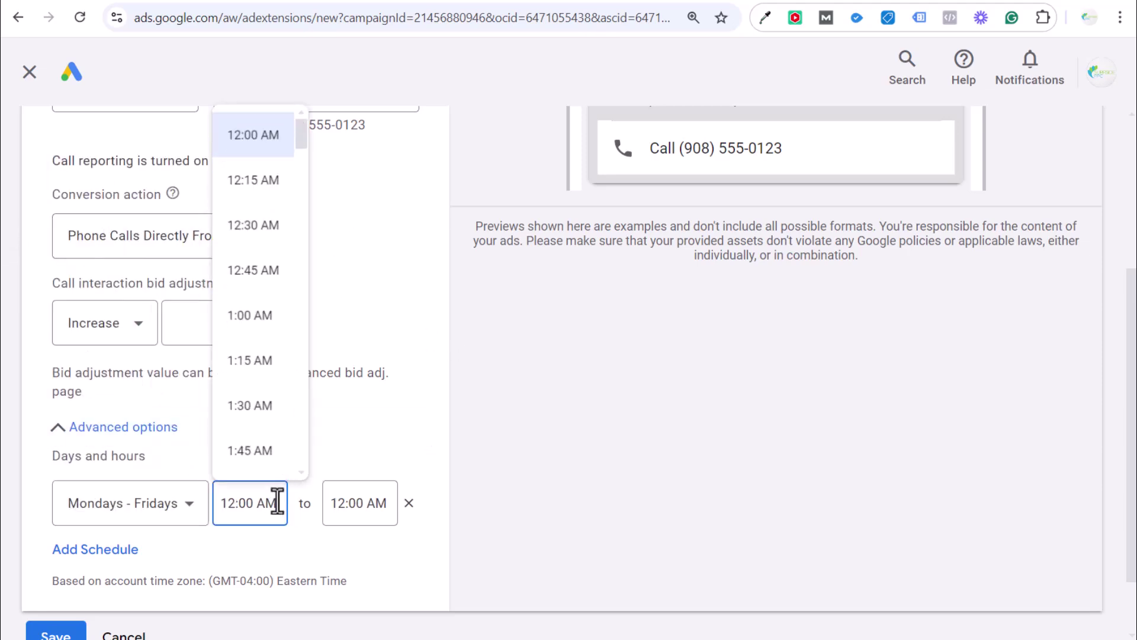
pyautogui.scroll(-20, 264, 237)
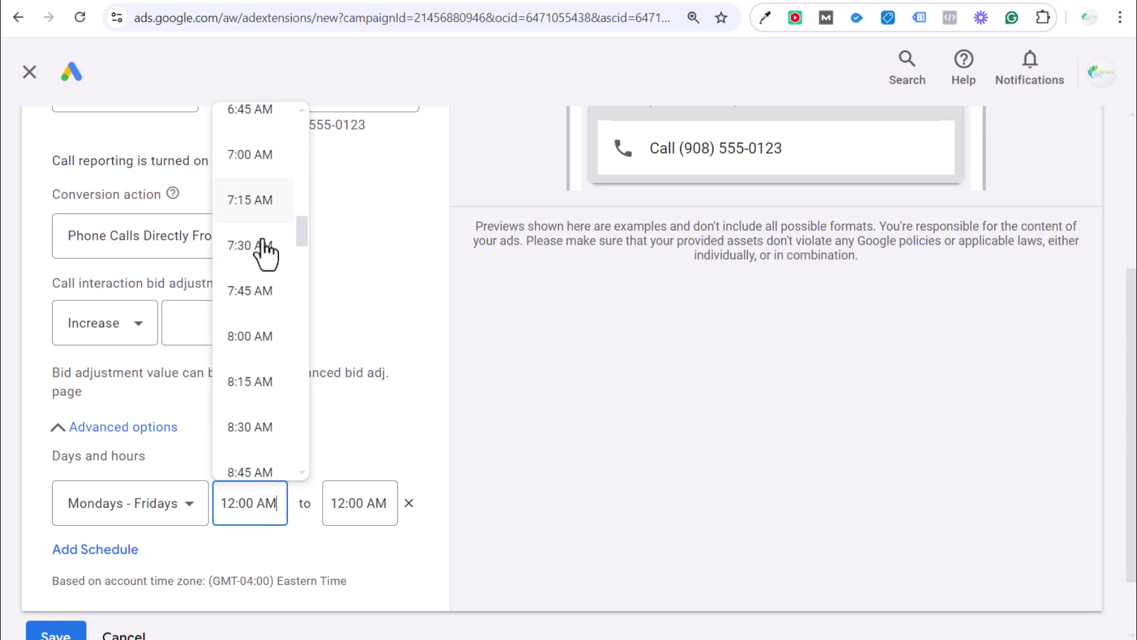
pyautogui.scroll(-1, 264, 252)
pyautogui.click(254, 316)
# Set the end time to 4:45 PM, adding then removing an extra schedule row.
pyautogui.click(339, 491)
pyautogui.scroll(-20, 374, 302)
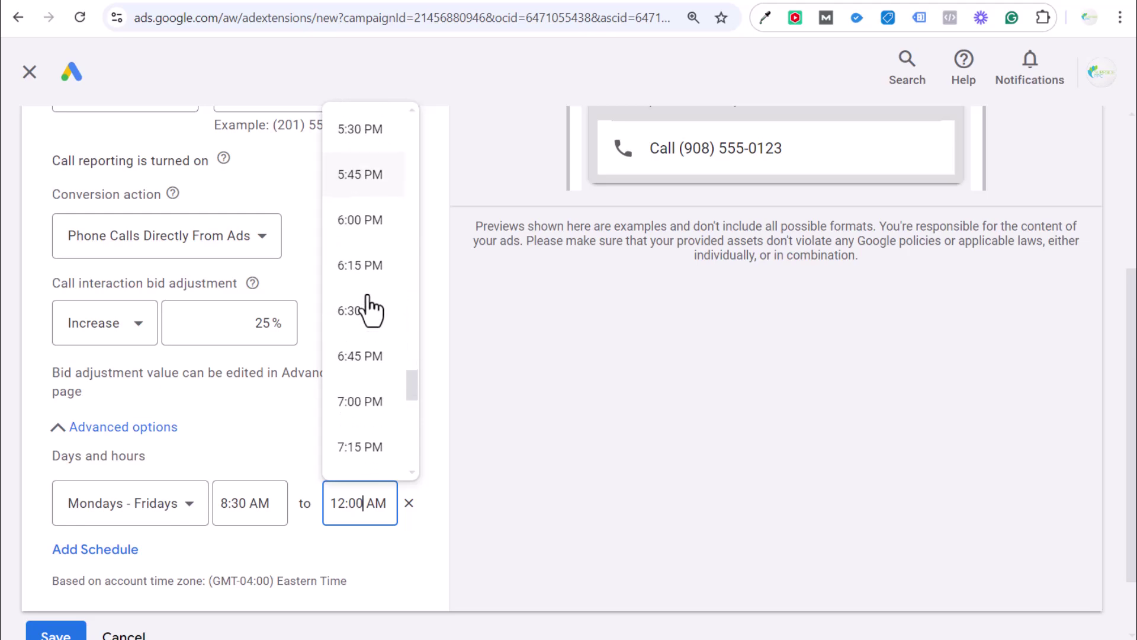
pyautogui.scroll(6, 369, 290)
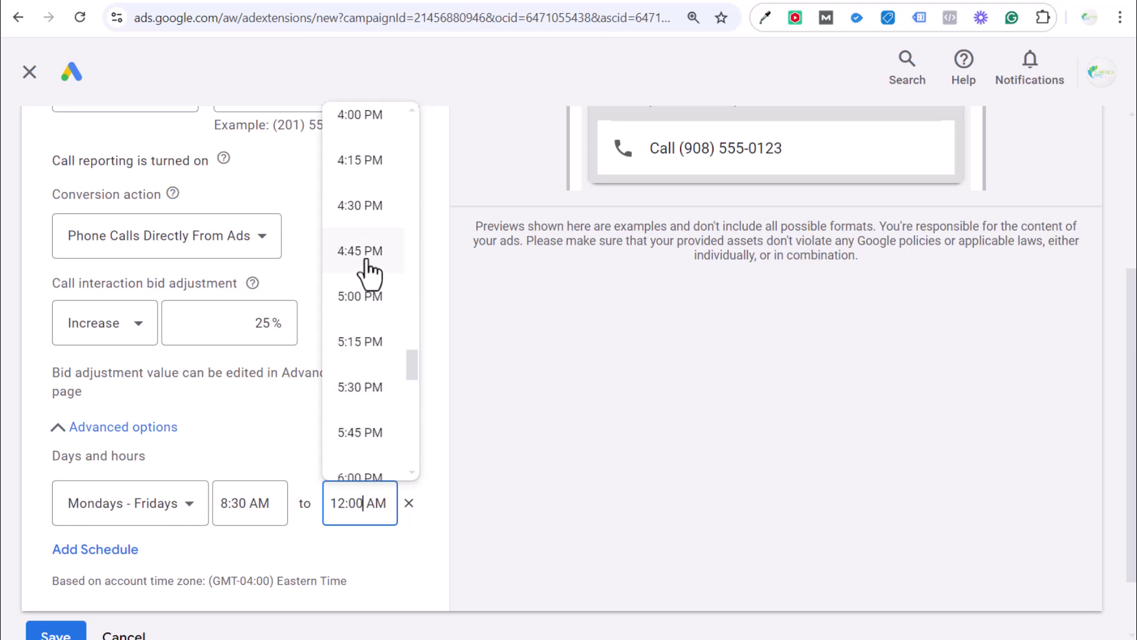
pyautogui.click(367, 254)
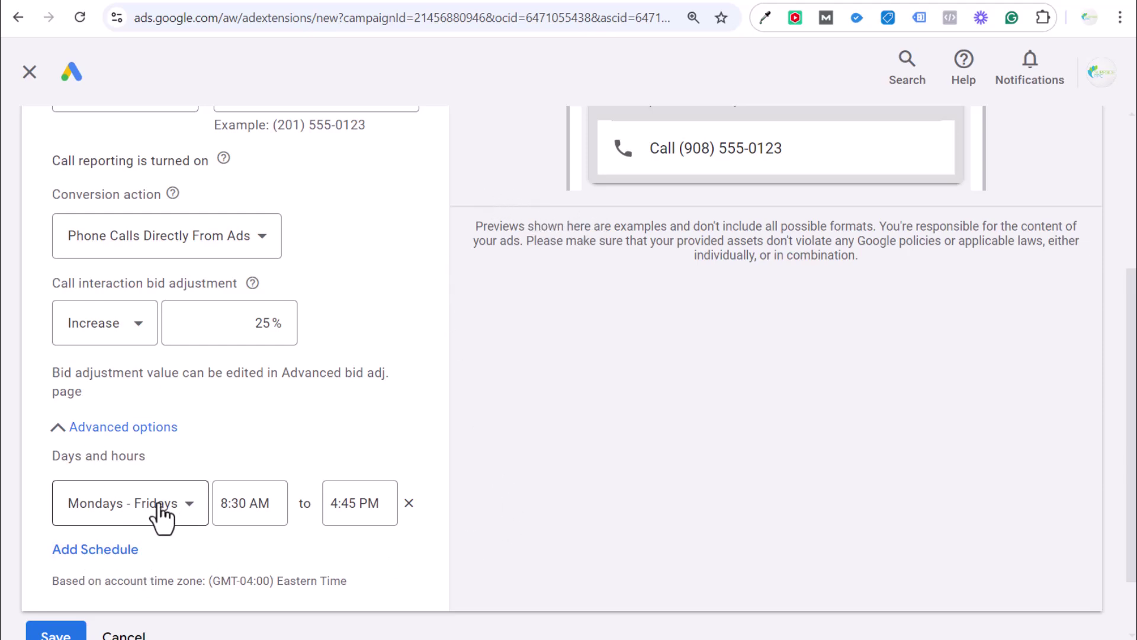
pyautogui.click(113, 551)
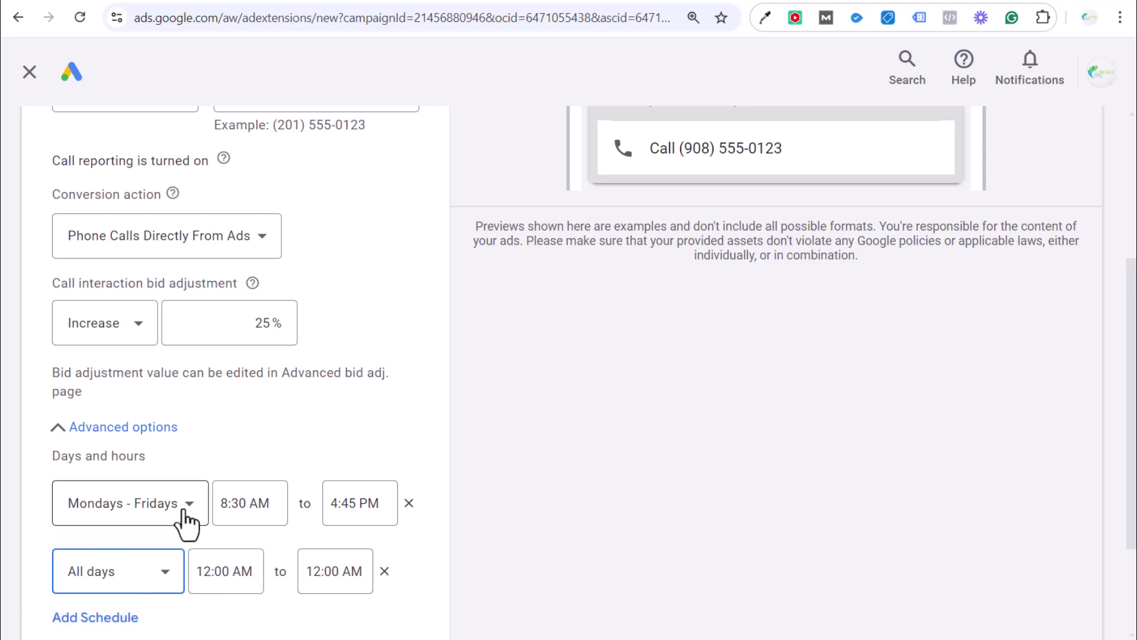
pyautogui.click(385, 572)
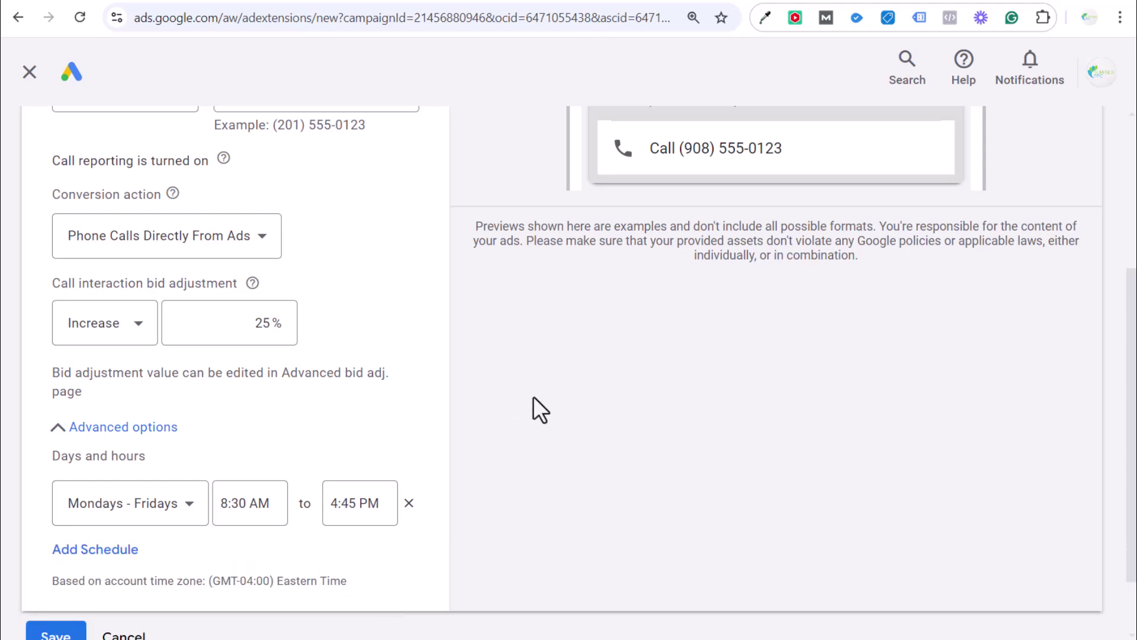
pyautogui.scroll(1, 556, 343)
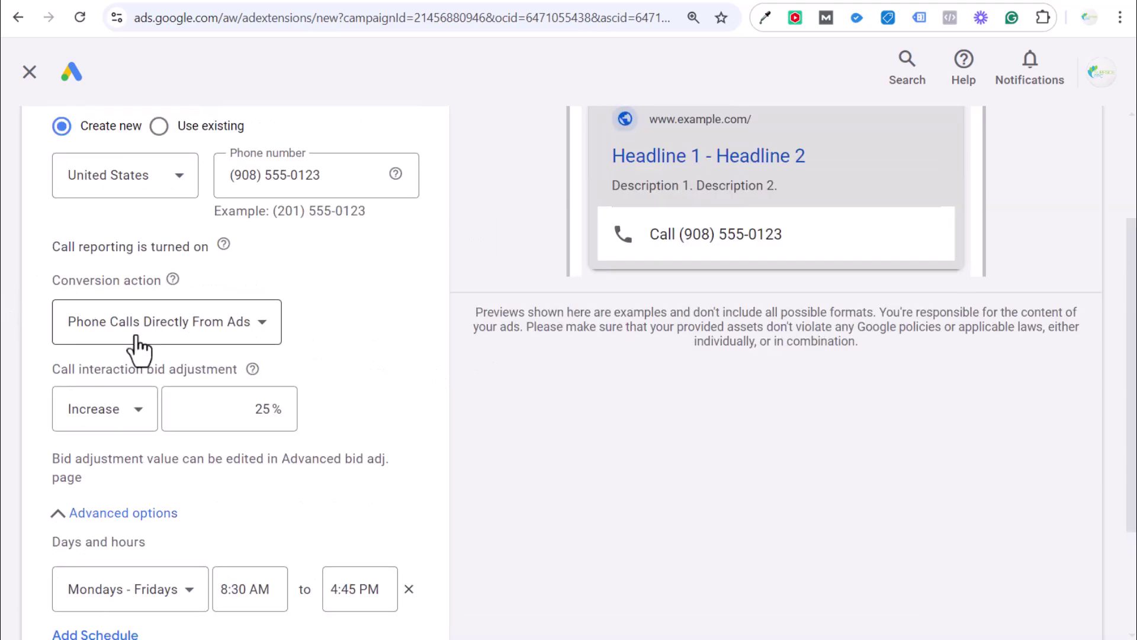
pyautogui.scroll(-2, 436, 409)
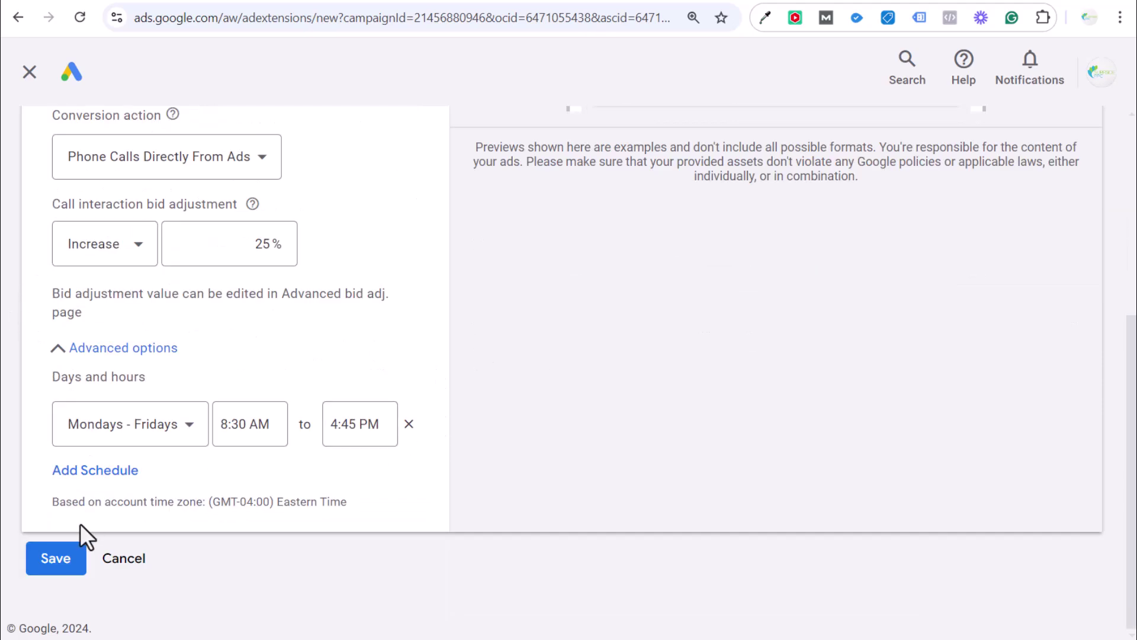
# Save the new call asset, then pause the second call asset in the assets list.
pyautogui.click(65, 560)
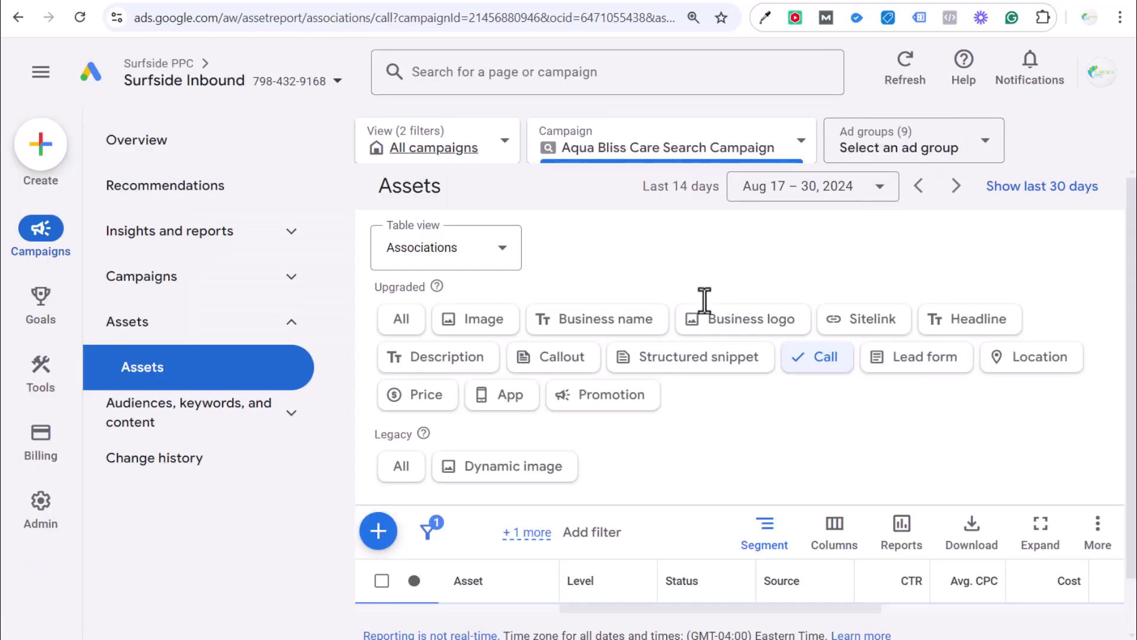
pyautogui.scroll(-3, 746, 495)
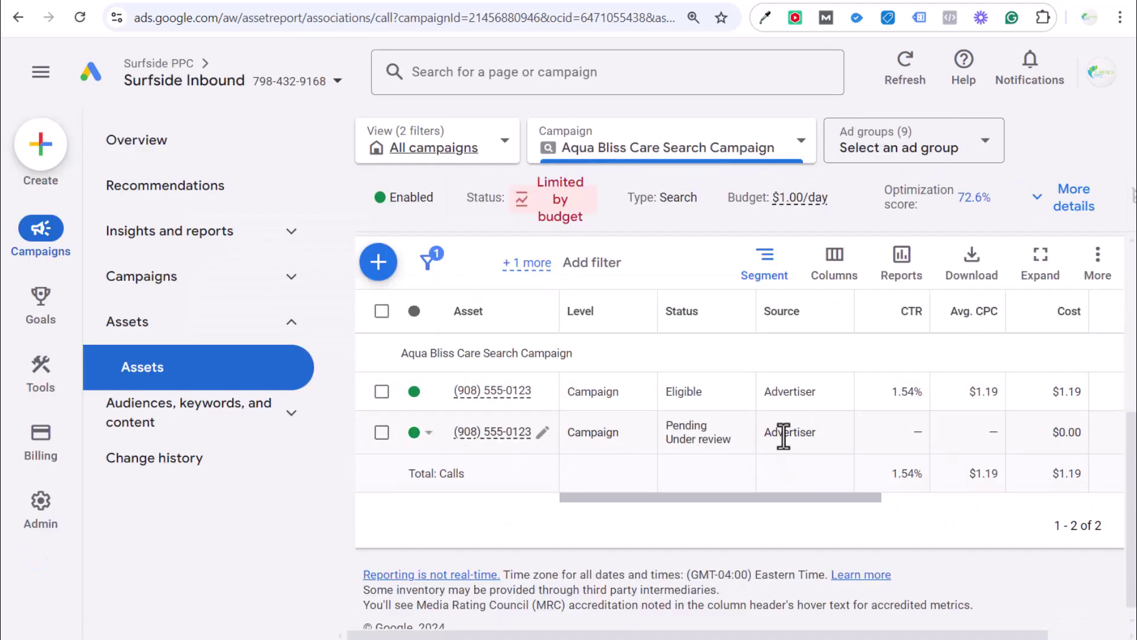
pyautogui.click(415, 435)
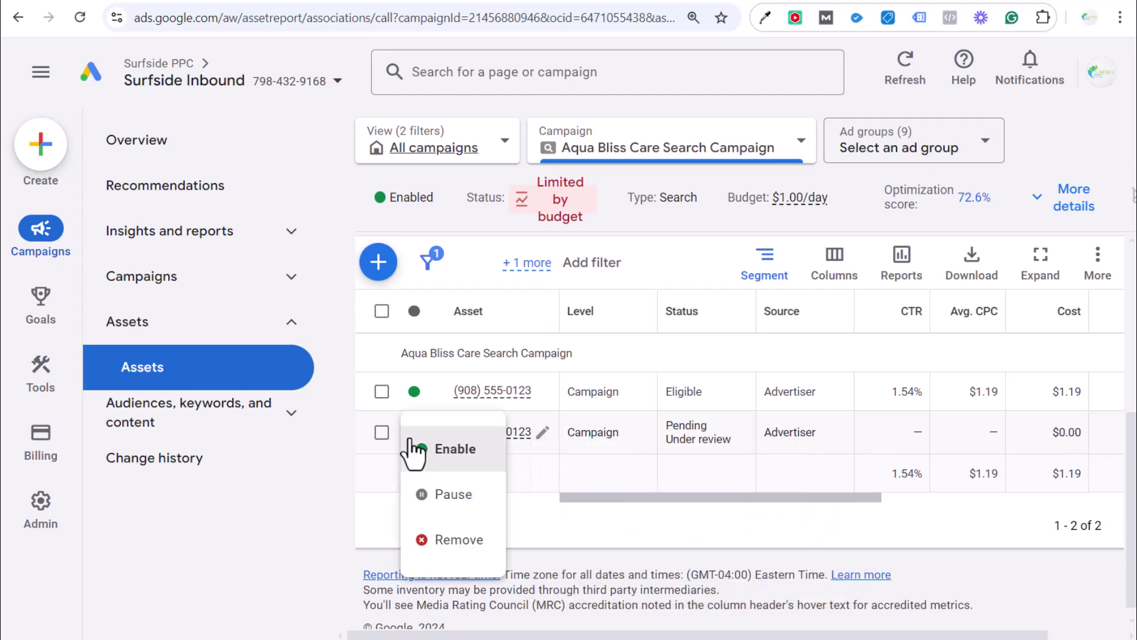
pyautogui.click(453, 494)
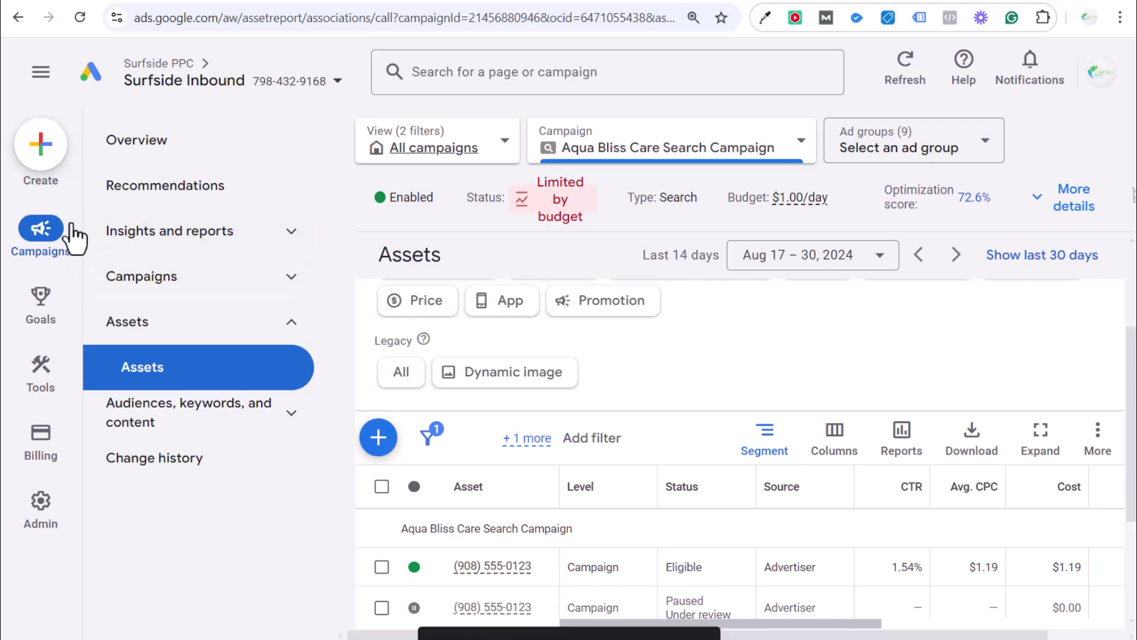
# Open Account settings and expand Call reporting to review its call detail and recording options.
pyautogui.moveTo(31, 498)
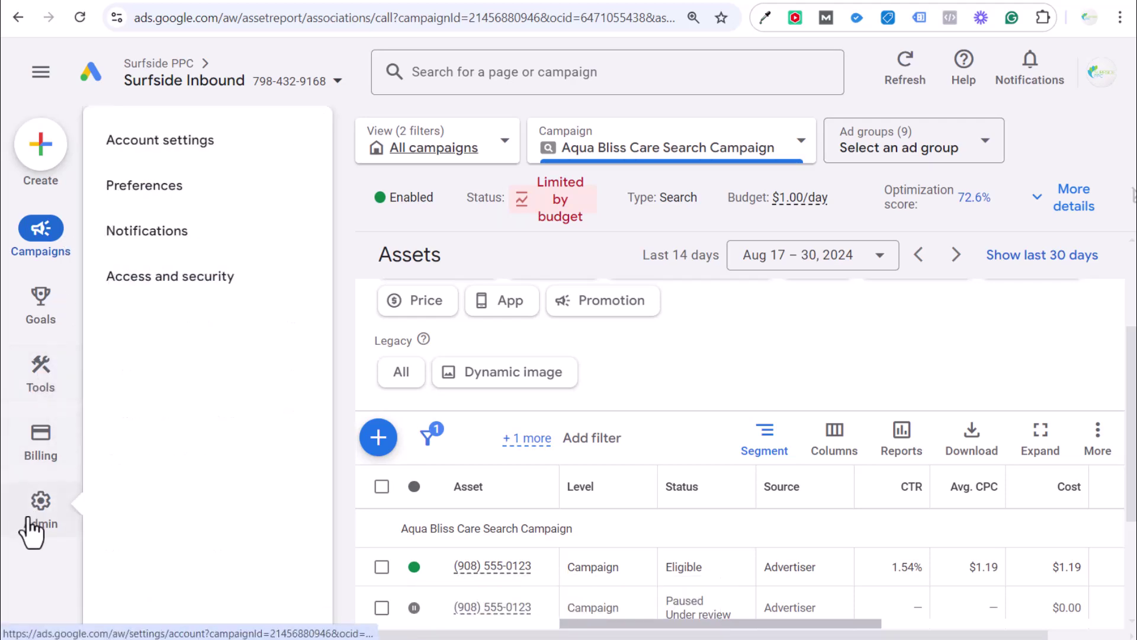
pyautogui.click(211, 148)
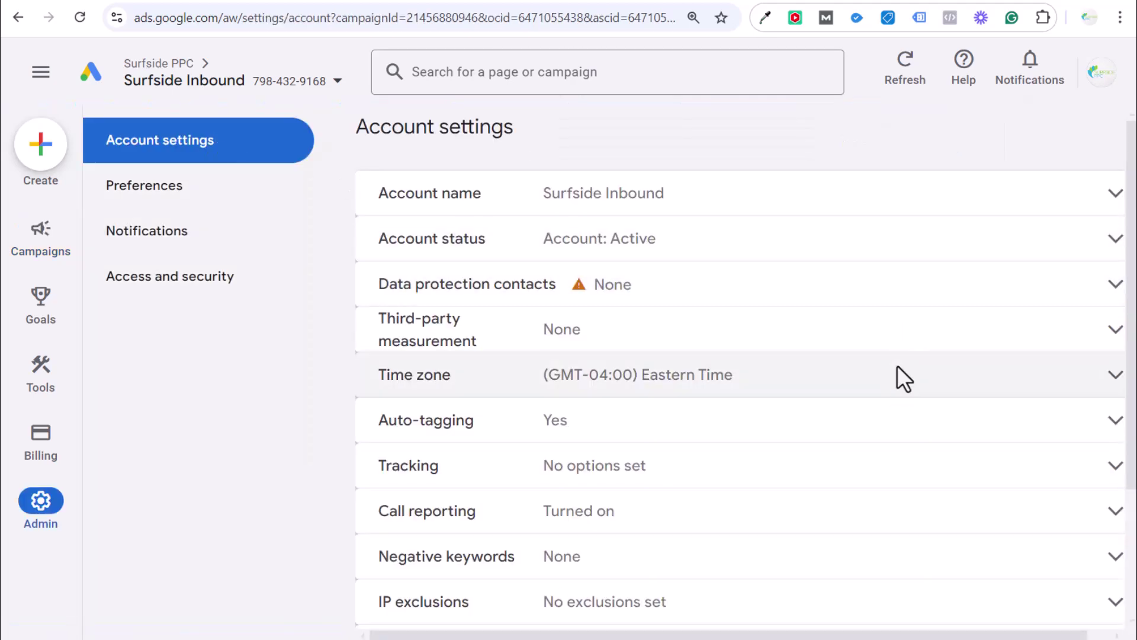
pyautogui.click(622, 510)
pyautogui.scroll(-4, 874, 460)
pyautogui.moveTo(564, 293); pyautogui.dragTo(832, 288)
pyautogui.click(776, 329)
pyautogui.scroll(-1, 775, 330)
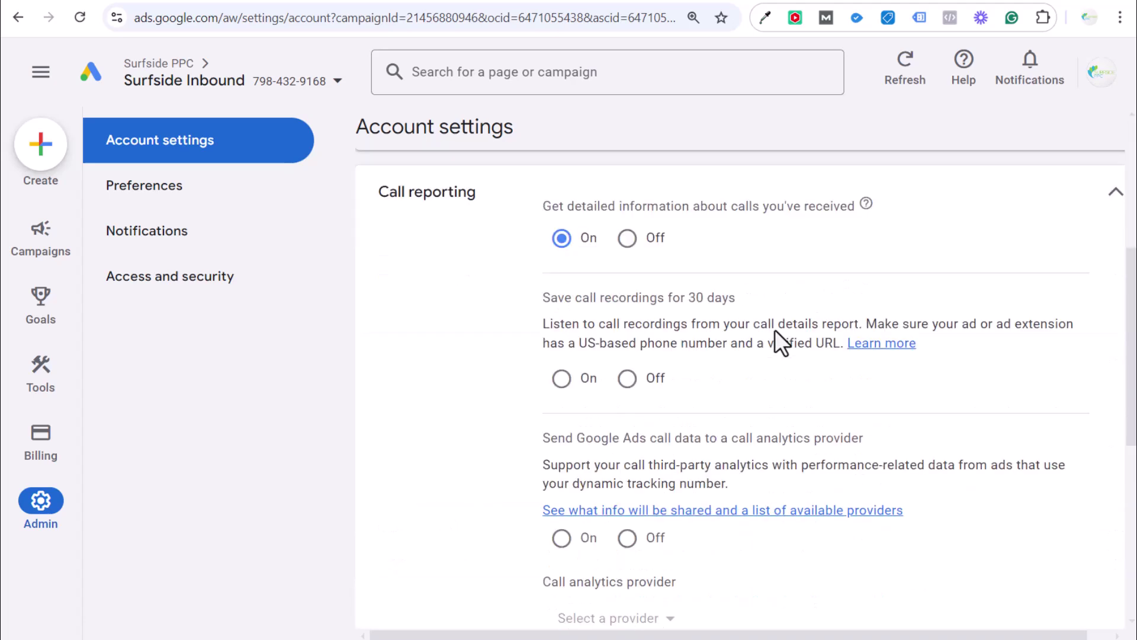
pyautogui.moveTo(538, 311); pyautogui.dragTo(718, 297)
pyautogui.click(719, 298)
pyautogui.moveTo(532, 322); pyautogui.dragTo(1030, 343)
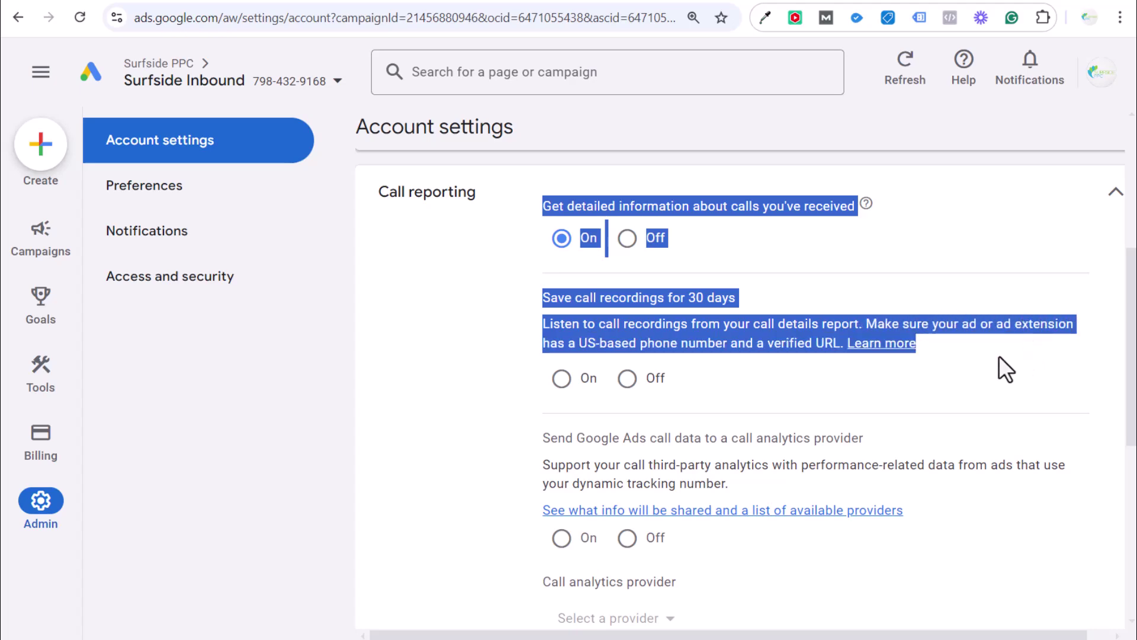
pyautogui.click(987, 369)
# Leave 30-day call recordings off by declining the recording terms.
pyautogui.click(560, 379)
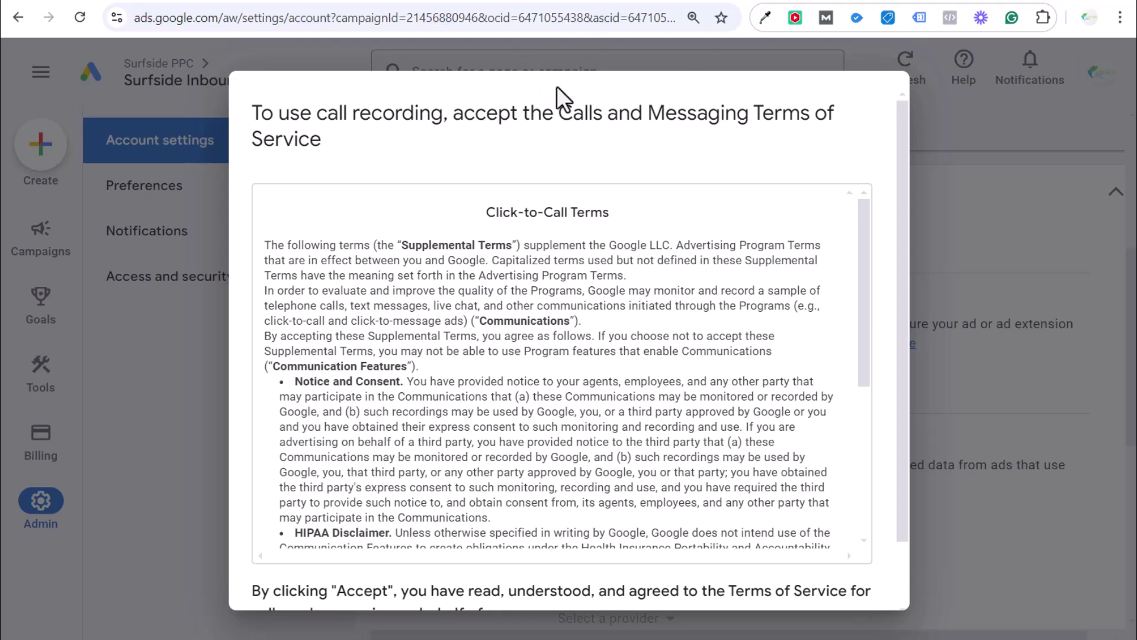
pyautogui.scroll(-5, 690, 432)
pyautogui.scroll(-2, 703, 589)
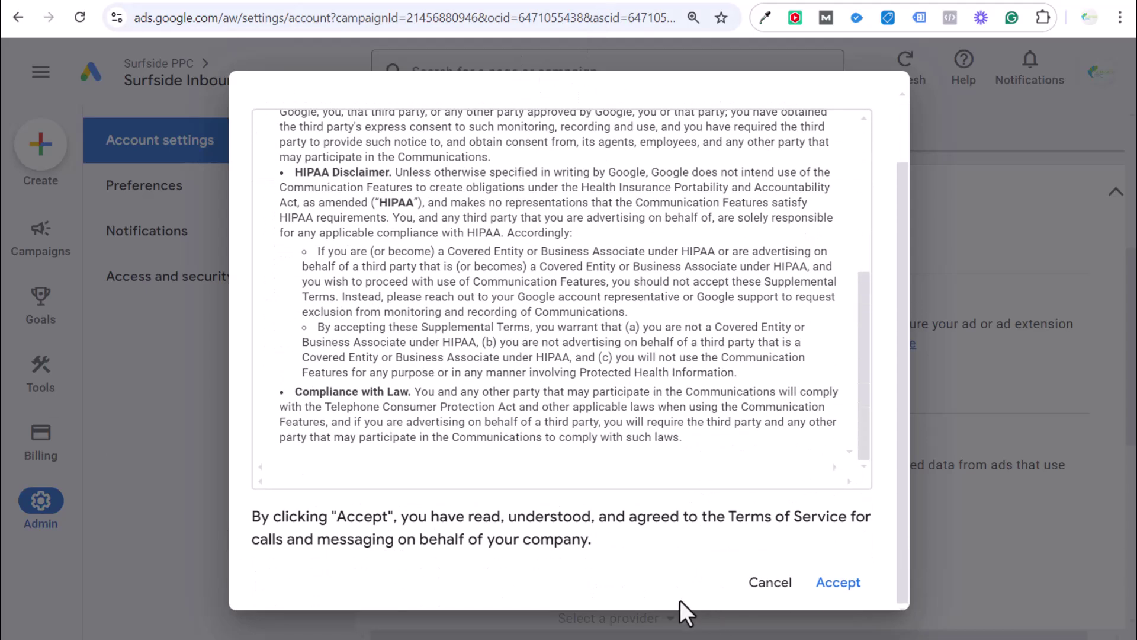
pyautogui.click(770, 582)
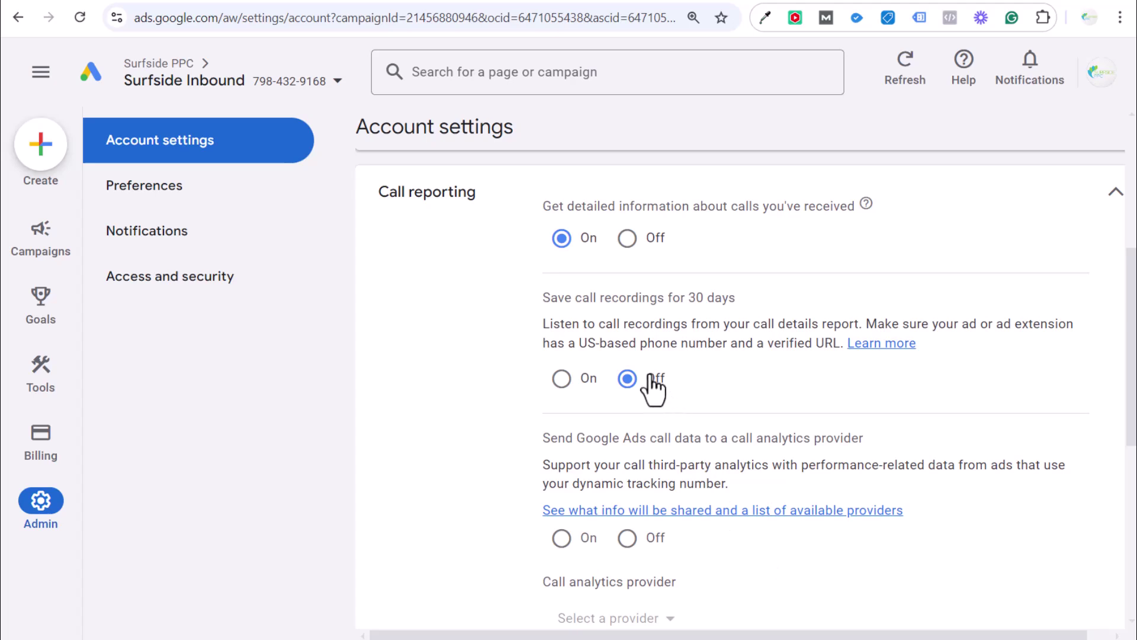
pyautogui.moveTo(540, 204); pyautogui.dragTo(728, 298)
# Try the call analytics provider option, then set 'Send call data to a call analytics provider' back to Off.
pyautogui.click(764, 294)
pyautogui.scroll(-3, 973, 394)
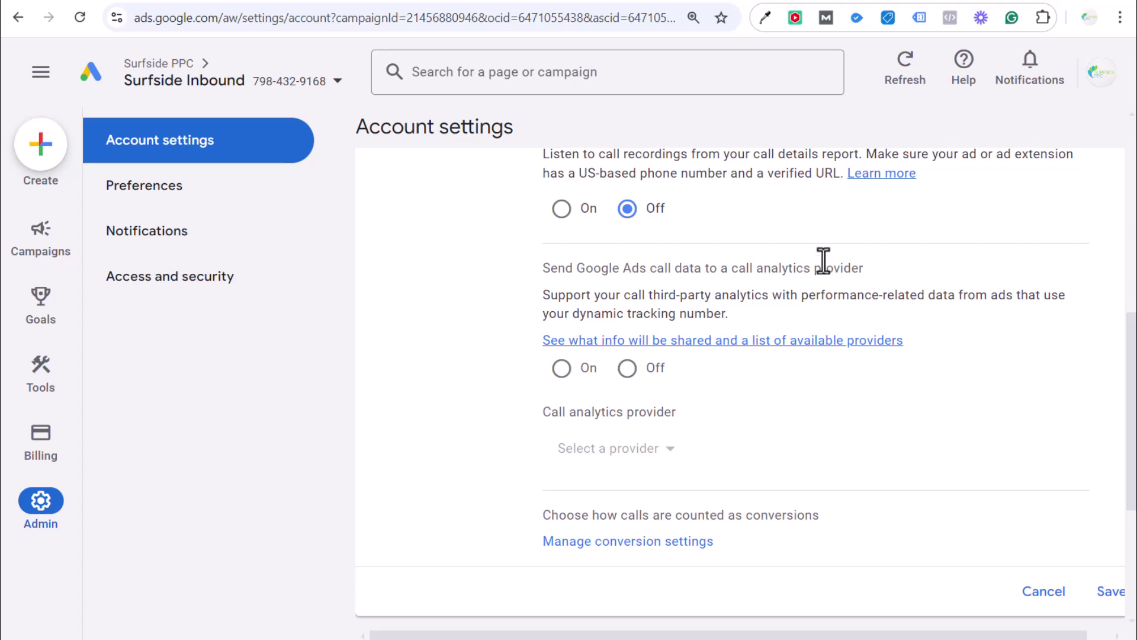
pyautogui.click(562, 368)
pyautogui.click(832, 407)
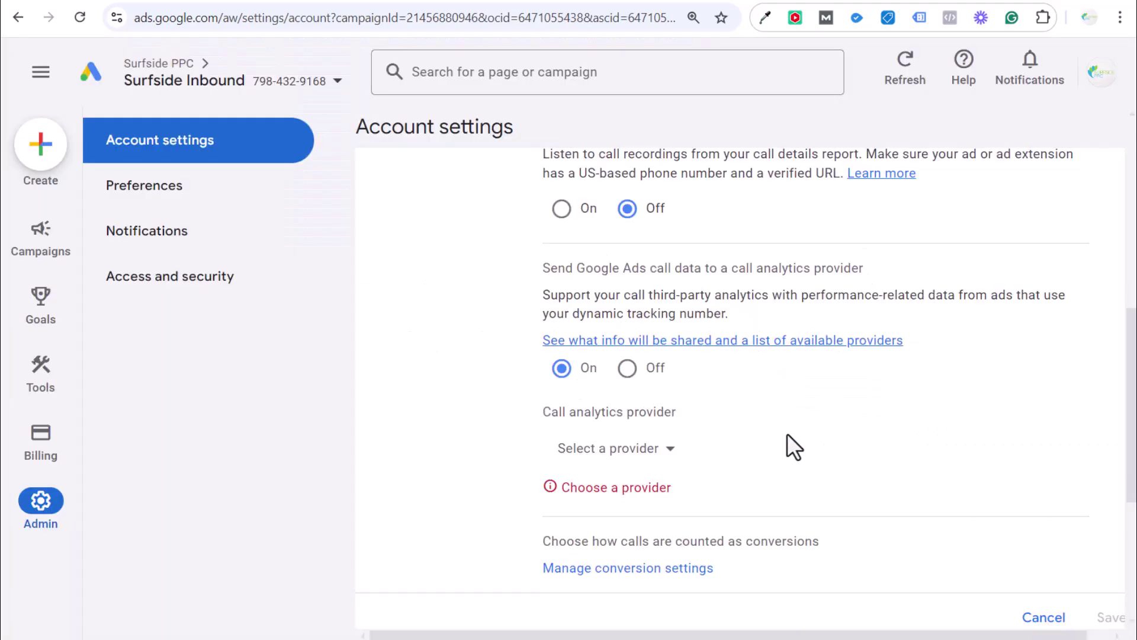
pyautogui.click(646, 457)
pyautogui.scroll(-1, 619, 254)
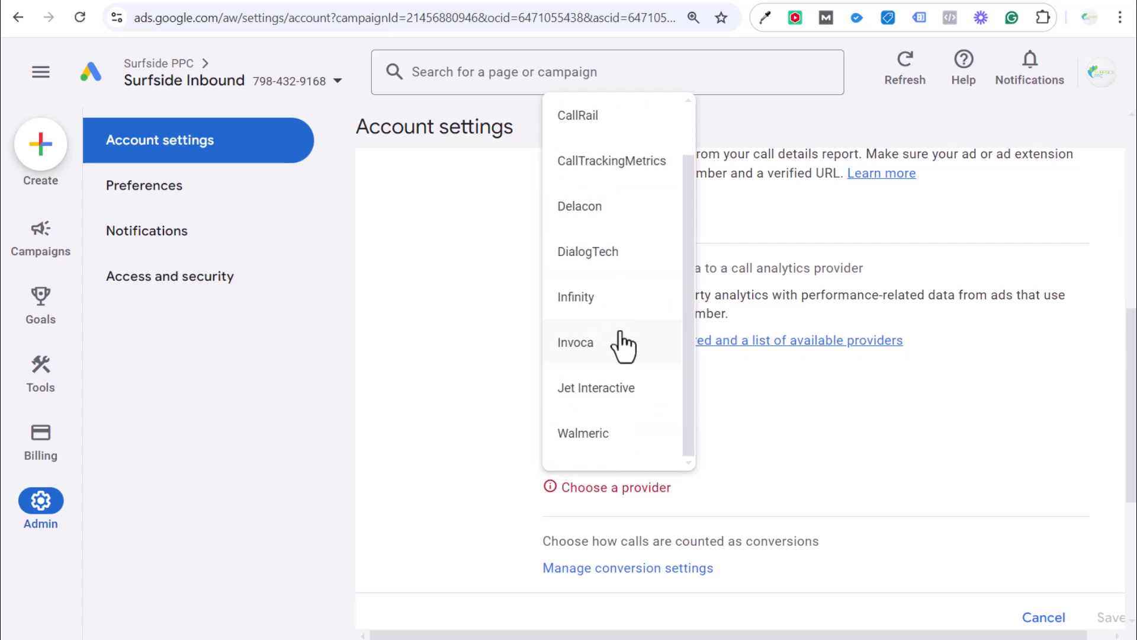
pyautogui.scroll(1, 622, 343)
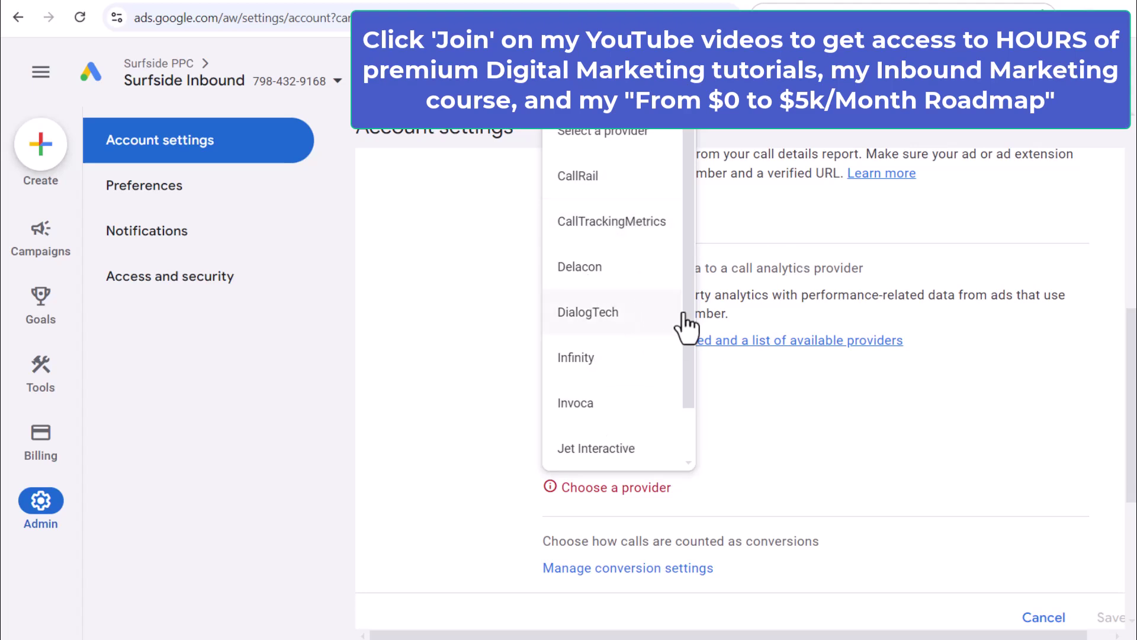
pyautogui.click(847, 275)
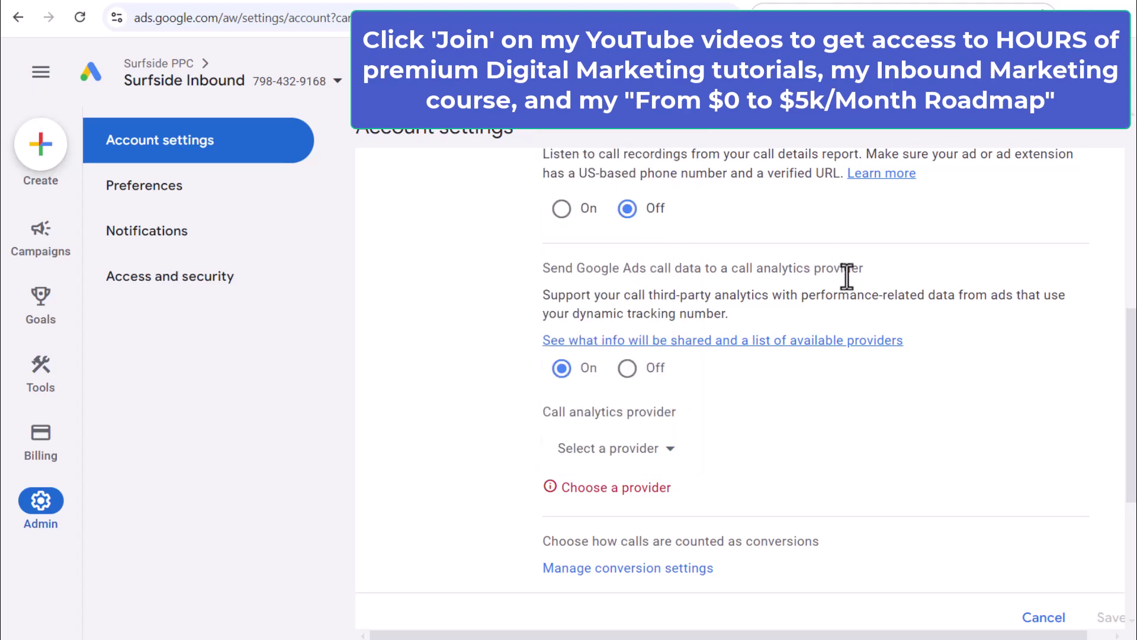
pyautogui.click(627, 369)
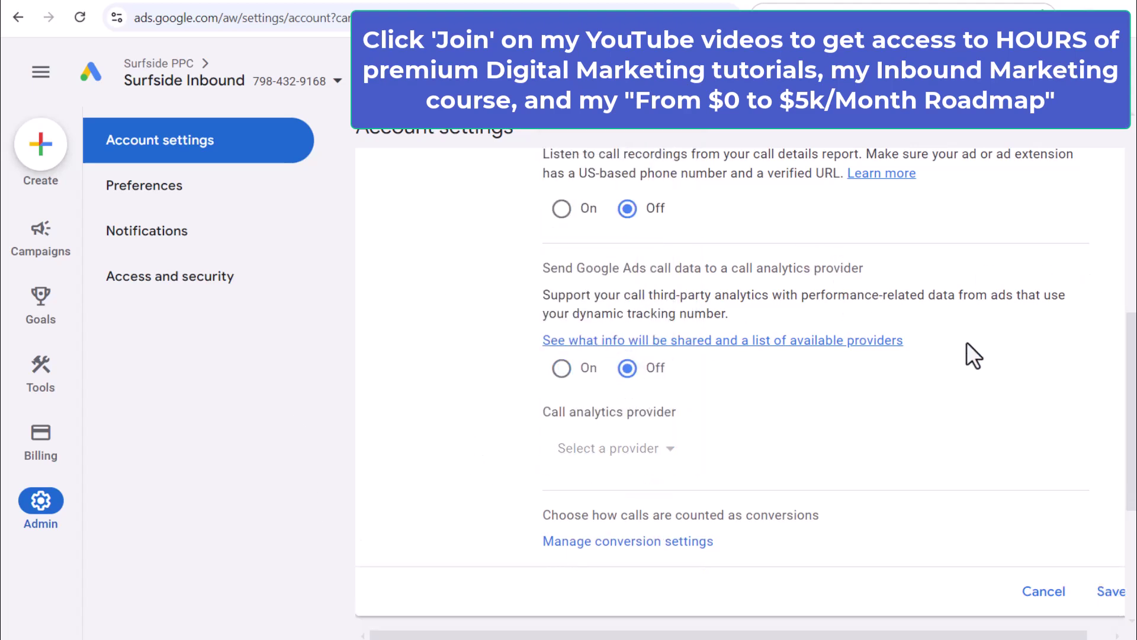
# Glance at the call conversion settings, then save call reporting as Turned on.
pyautogui.scroll(-2, 651, 468)
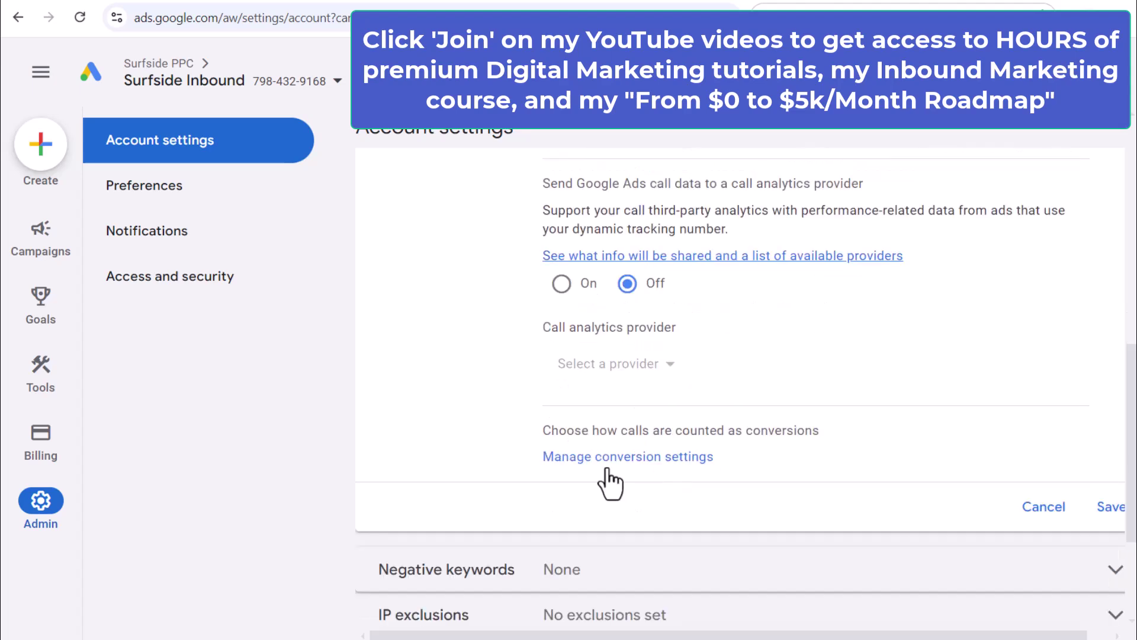
pyautogui.click(610, 465)
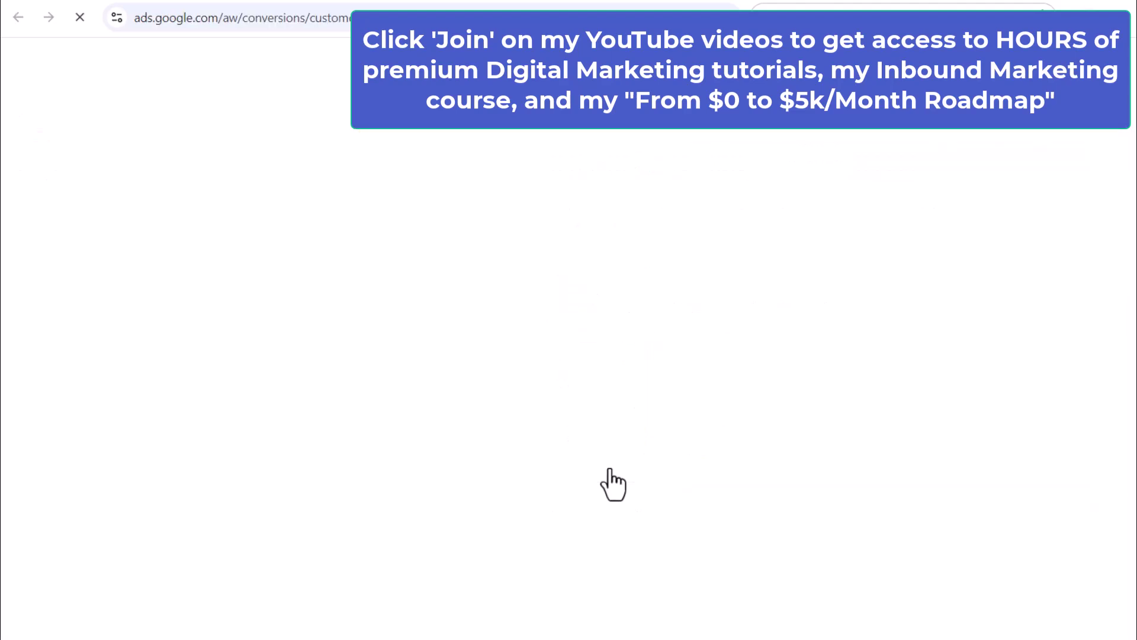
pyautogui.click(364, 5)
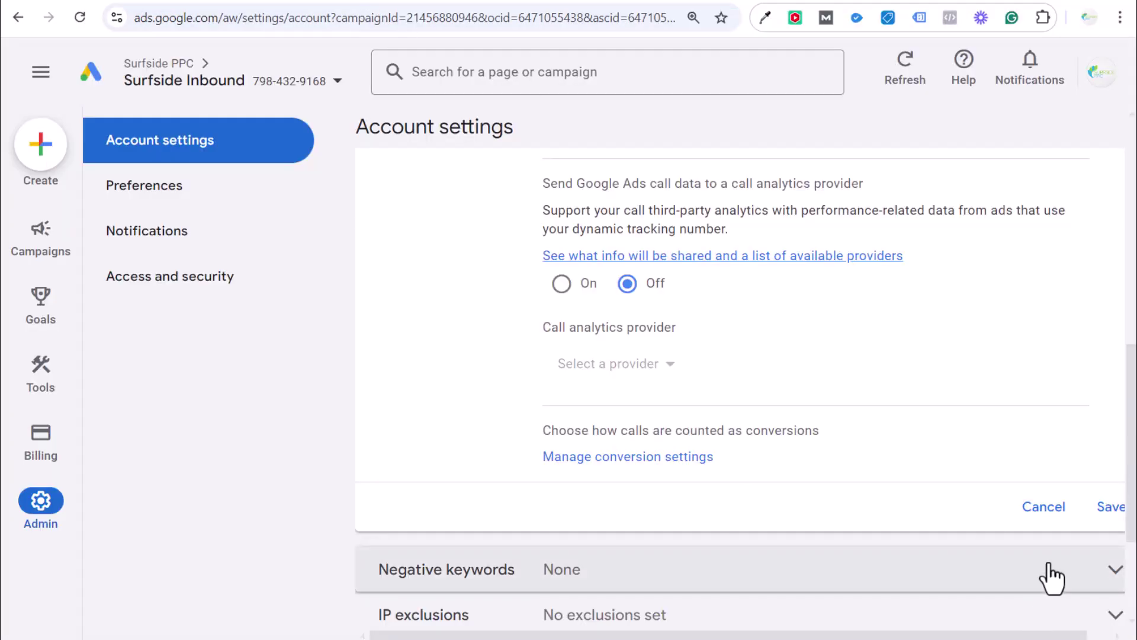
pyautogui.scroll(5, 785, 344)
pyautogui.moveTo(587, 206); pyautogui.dragTo(763, 196)
pyautogui.click(812, 195)
pyautogui.scroll(-3, 1034, 438)
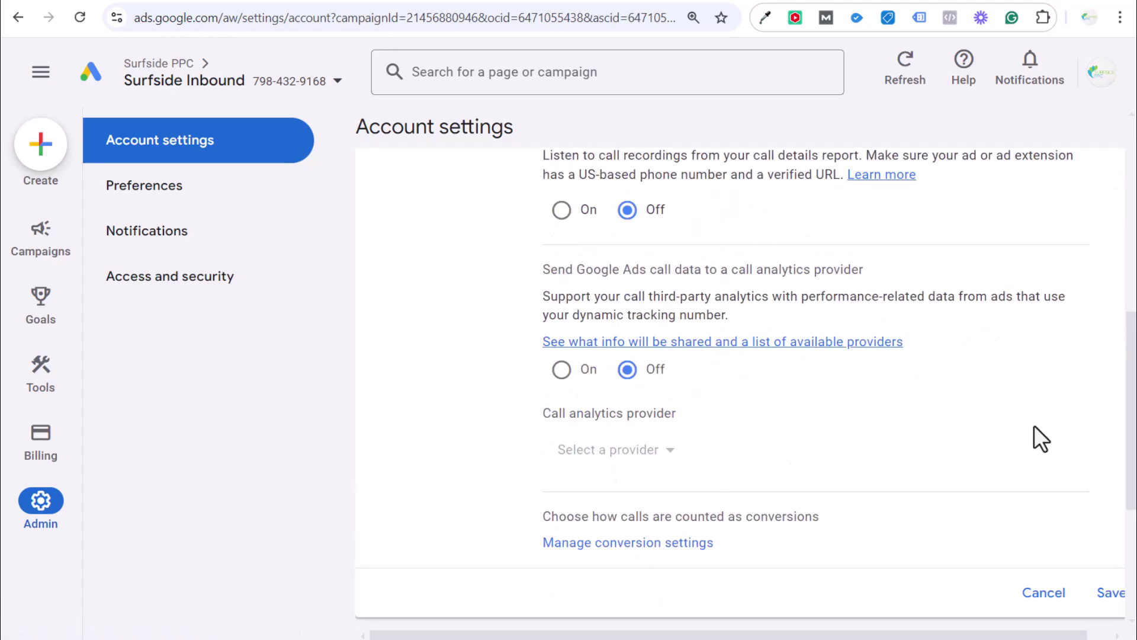
pyautogui.click(1103, 595)
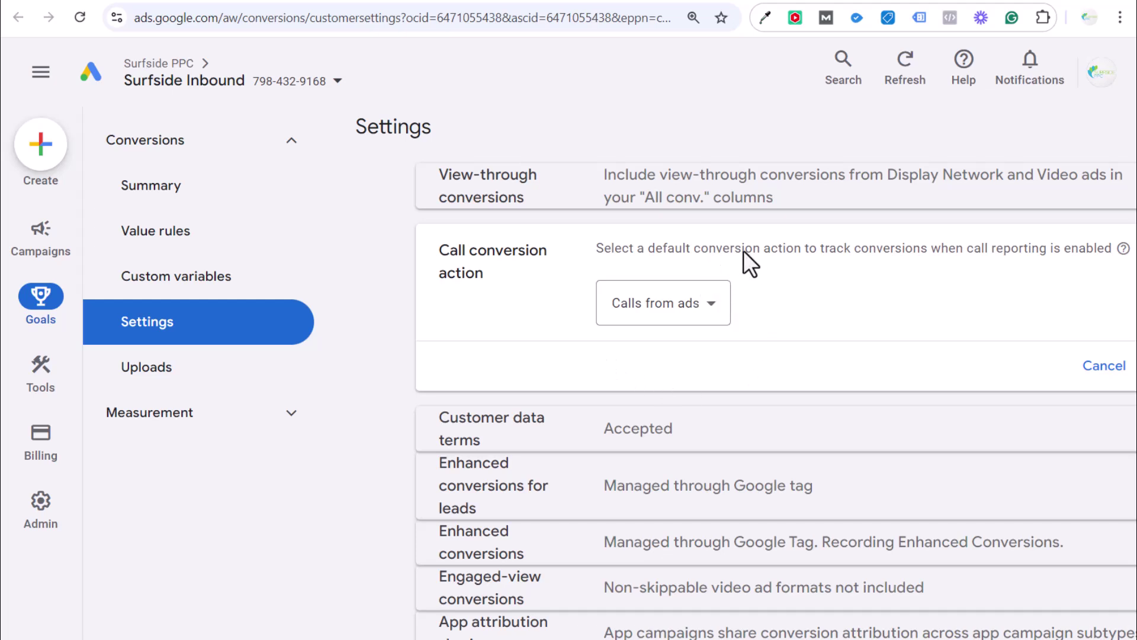
# Change the default call conversion action from Calls from ads to Phone Calls Directly From Ads.
pyautogui.moveTo(26, 263)
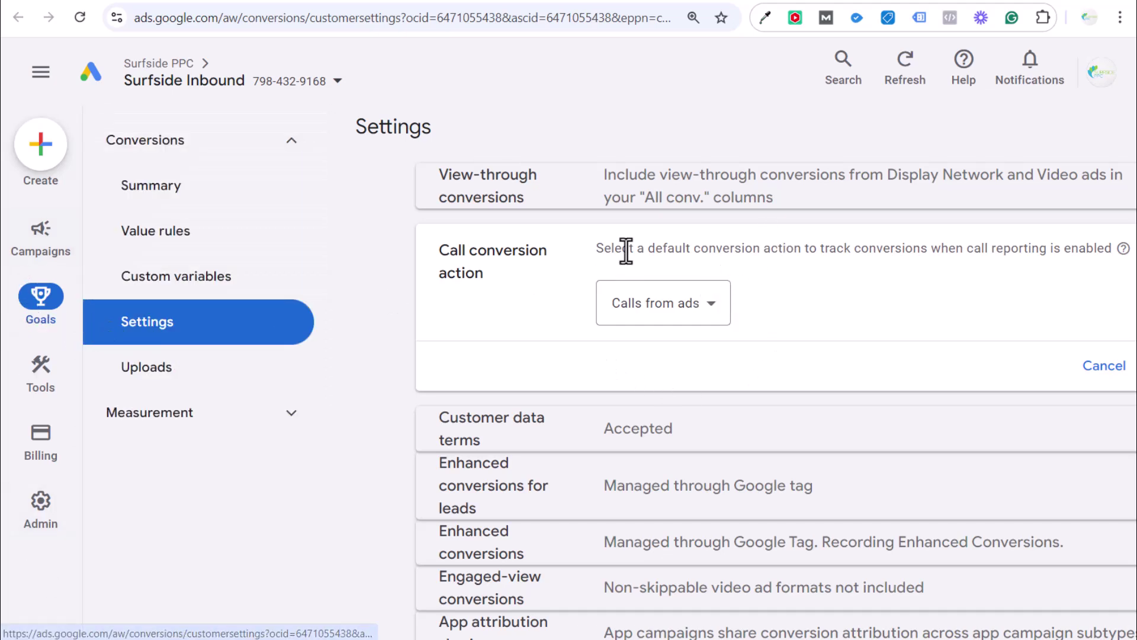
pyautogui.moveTo(620, 249); pyautogui.dragTo(741, 246)
pyautogui.click(770, 248)
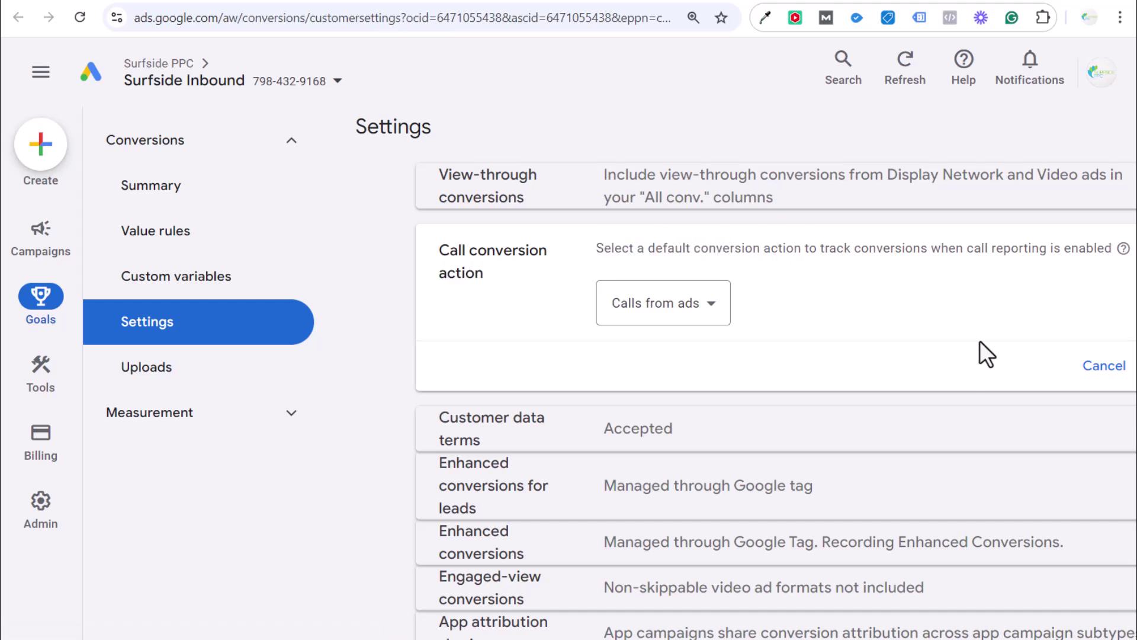
pyautogui.moveTo(818, 247); pyautogui.dragTo(1110, 249)
pyautogui.click(815, 335)
pyautogui.click(696, 305)
pyautogui.click(661, 367)
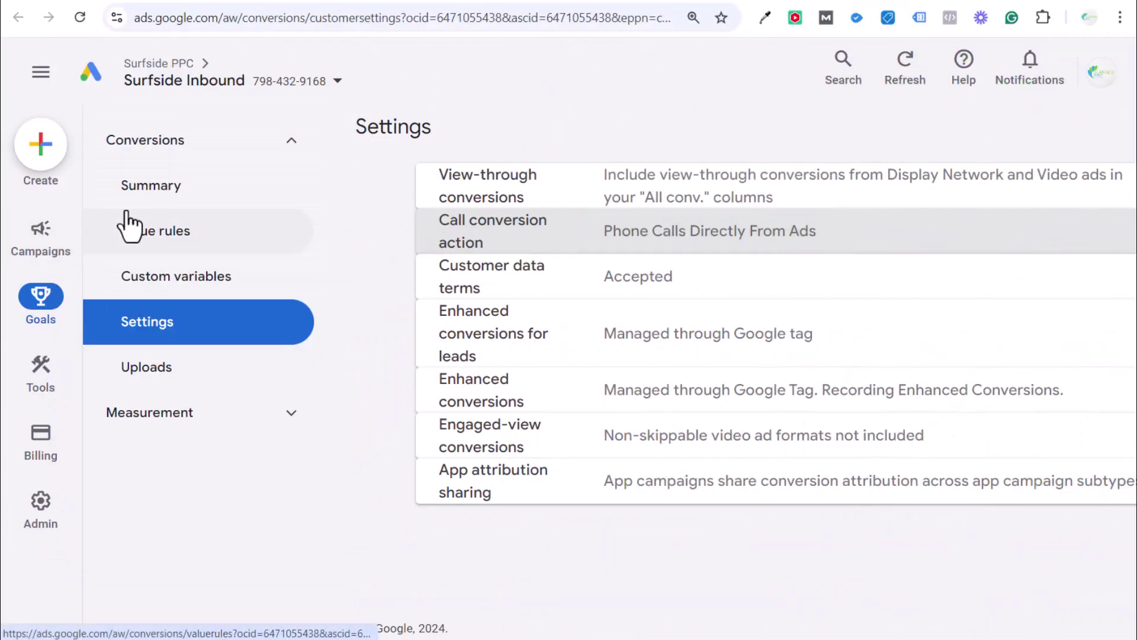
# Open the Phone Calls Directly From Ads conversion from the conversions summary.
pyautogui.click(129, 200)
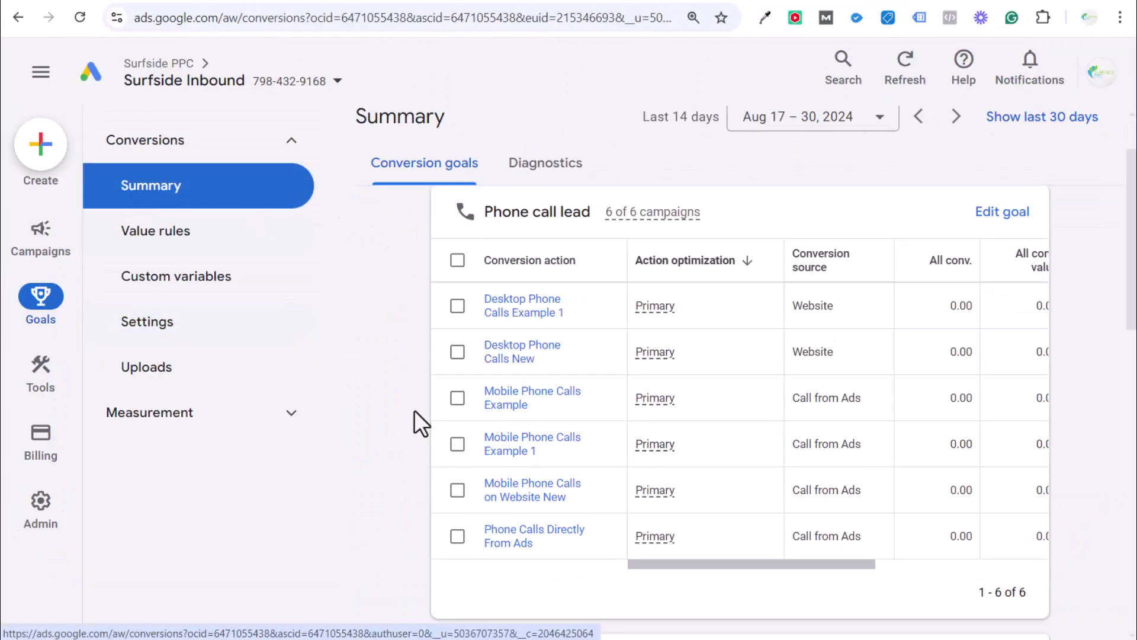
pyautogui.scroll(-2, 414, 411)
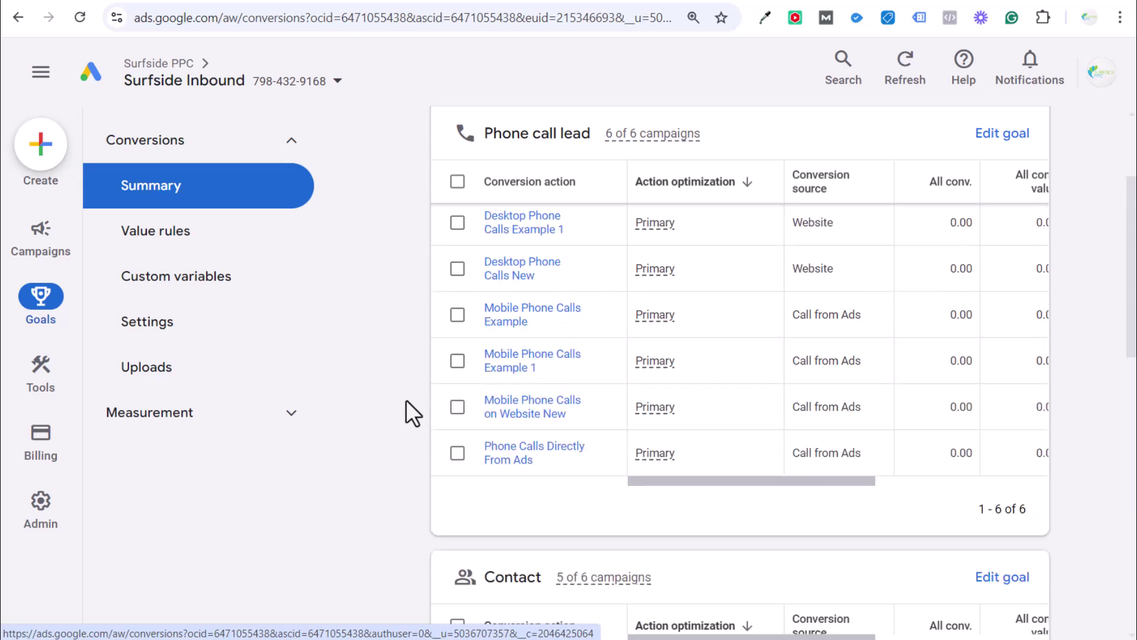
pyautogui.scroll(2, 407, 400)
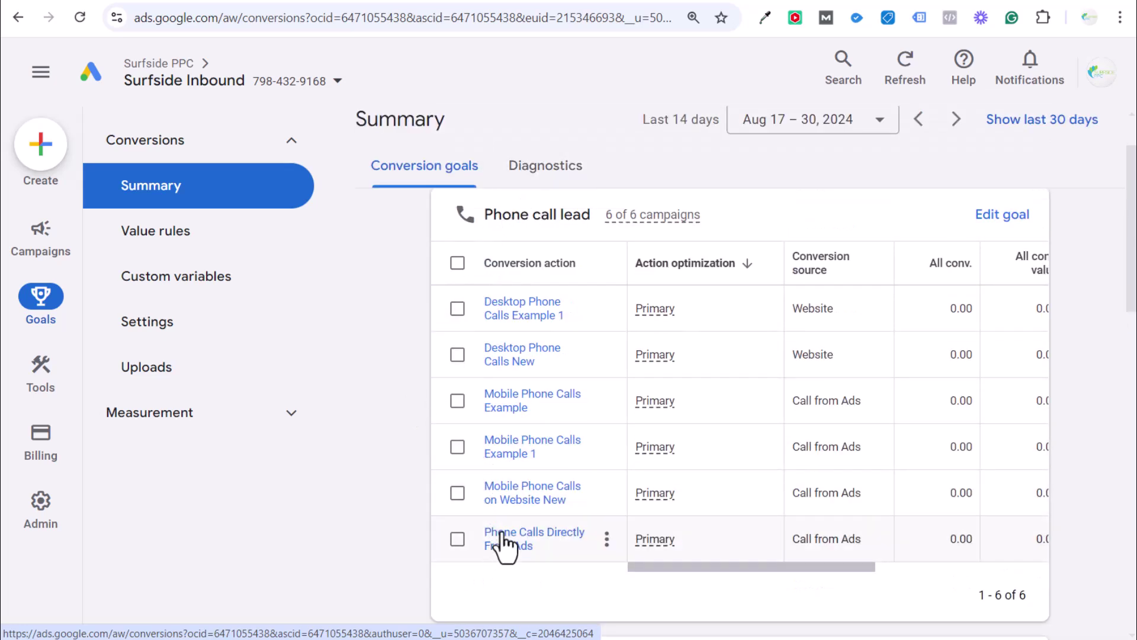
pyautogui.click(524, 545)
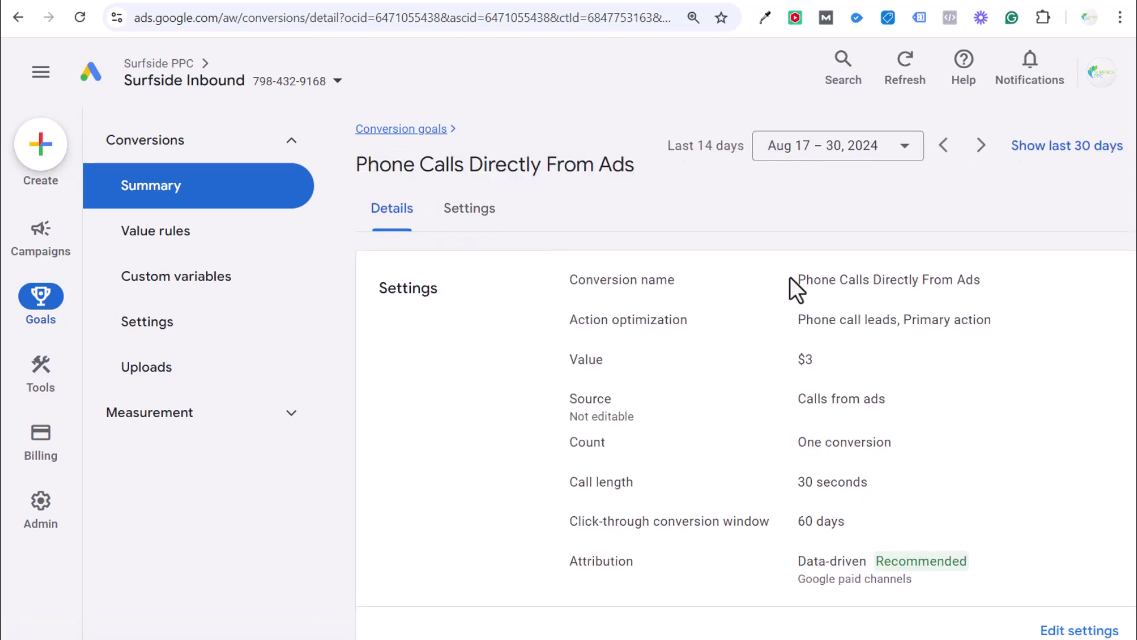
pyautogui.moveTo(790, 276); pyautogui.dragTo(1008, 282)
pyautogui.click(1033, 302)
pyautogui.doubleClick(799, 481)
pyautogui.moveTo(869, 485); pyautogui.dragTo(783, 480)
pyautogui.click(788, 480)
pyautogui.scroll(-2, 944, 452)
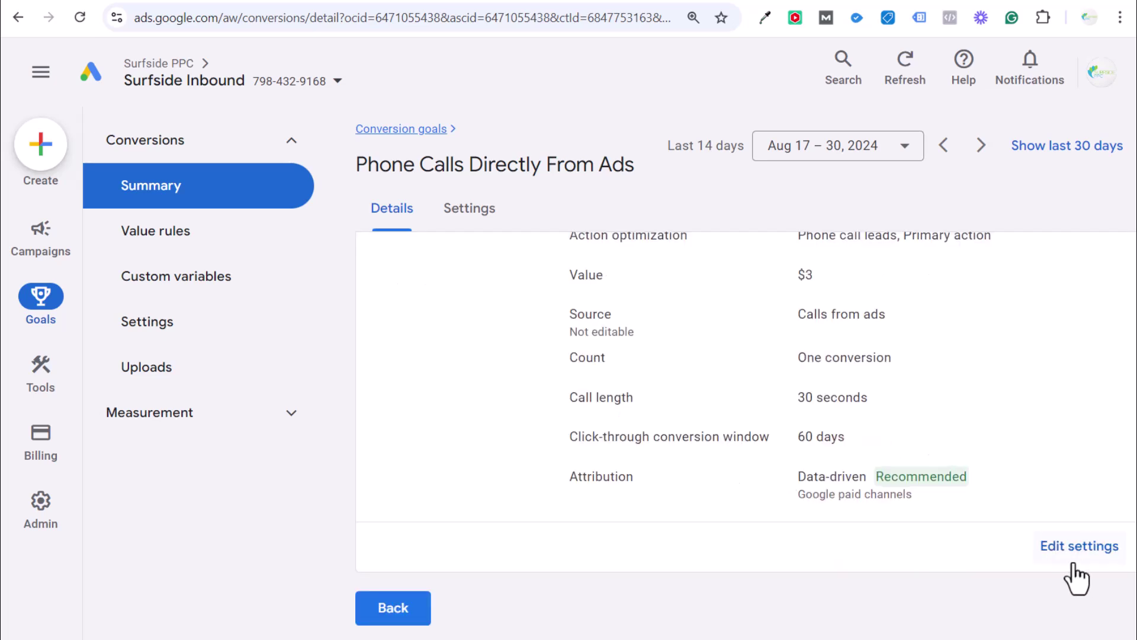
# Try call length values 6, 30 and 90 seconds, then cancel to keep 30 seconds.
pyautogui.click(1075, 550)
pyautogui.click(791, 495)
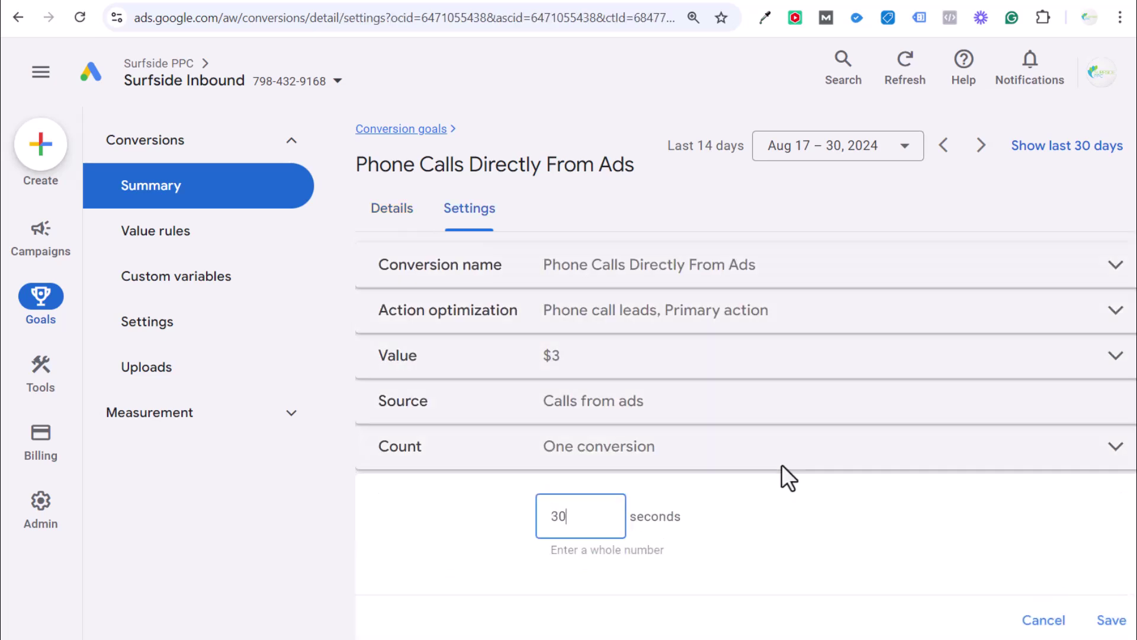
pyautogui.moveTo(580, 395); pyautogui.dragTo(516, 390)
pyautogui.write('6')
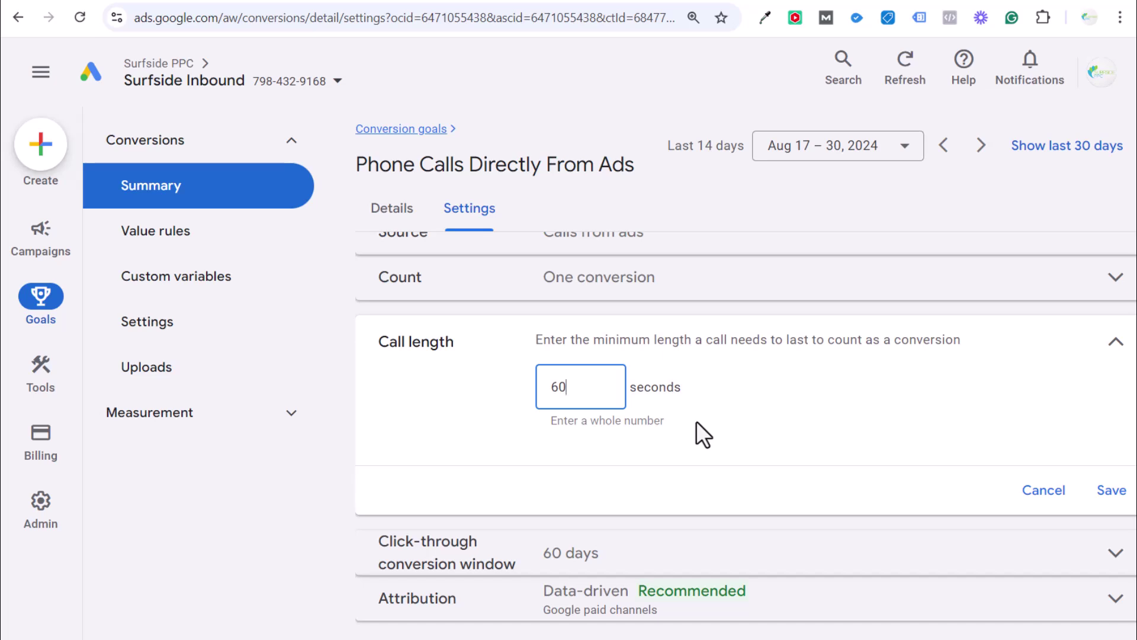
pyautogui.moveTo(579, 389); pyautogui.dragTo(480, 396)
pyautogui.write('30')
pyautogui.moveTo(569, 392); pyautogui.dragTo(492, 394)
pyautogui.write('90')
pyautogui.click(718, 391)
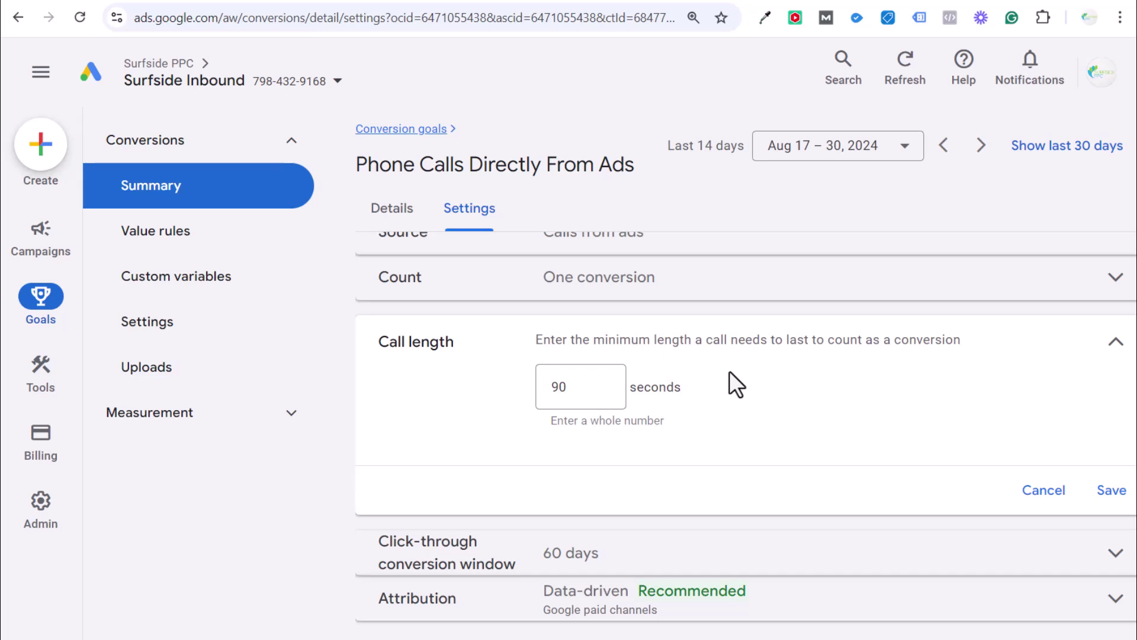
pyautogui.click(1020, 493)
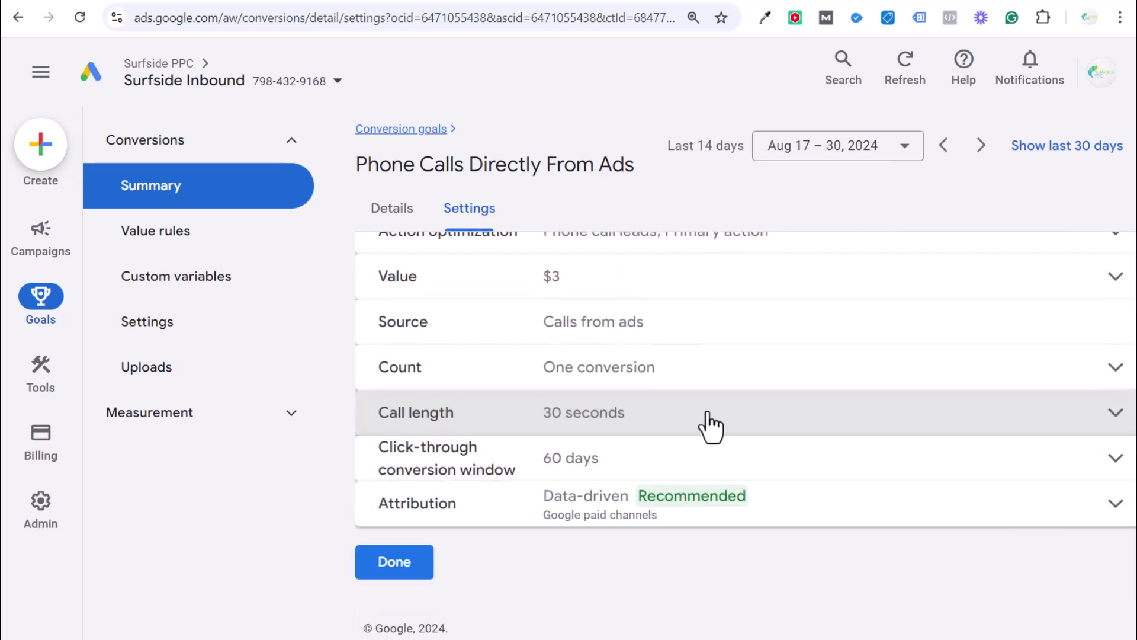
# Save the count as One conversion per call and return to the summary.
pyautogui.click(715, 375)
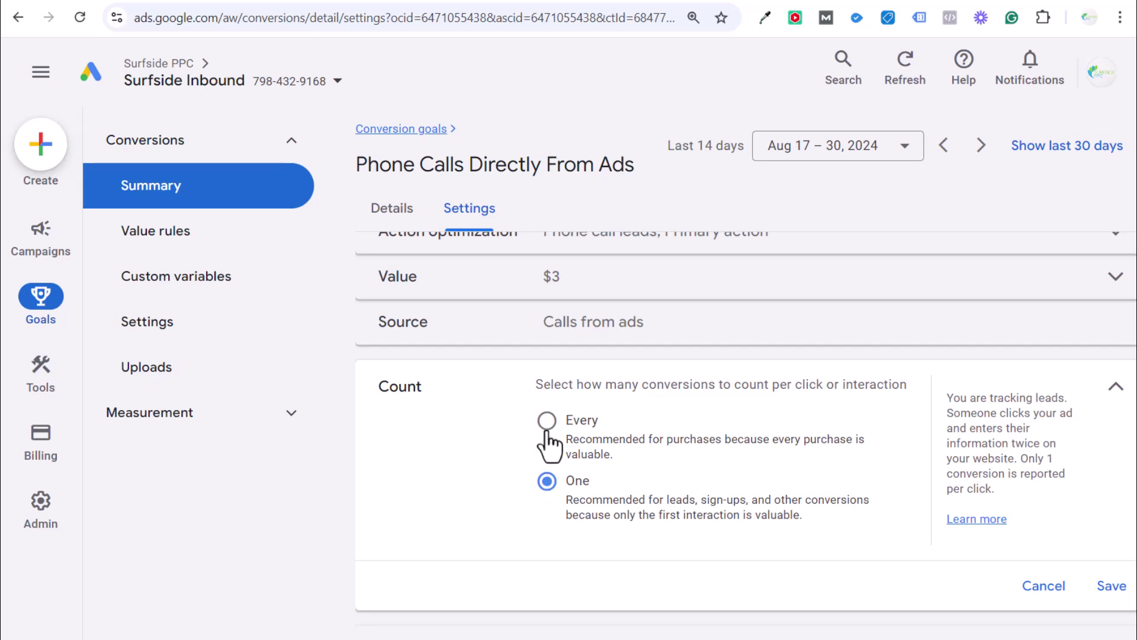
pyautogui.click(1100, 584)
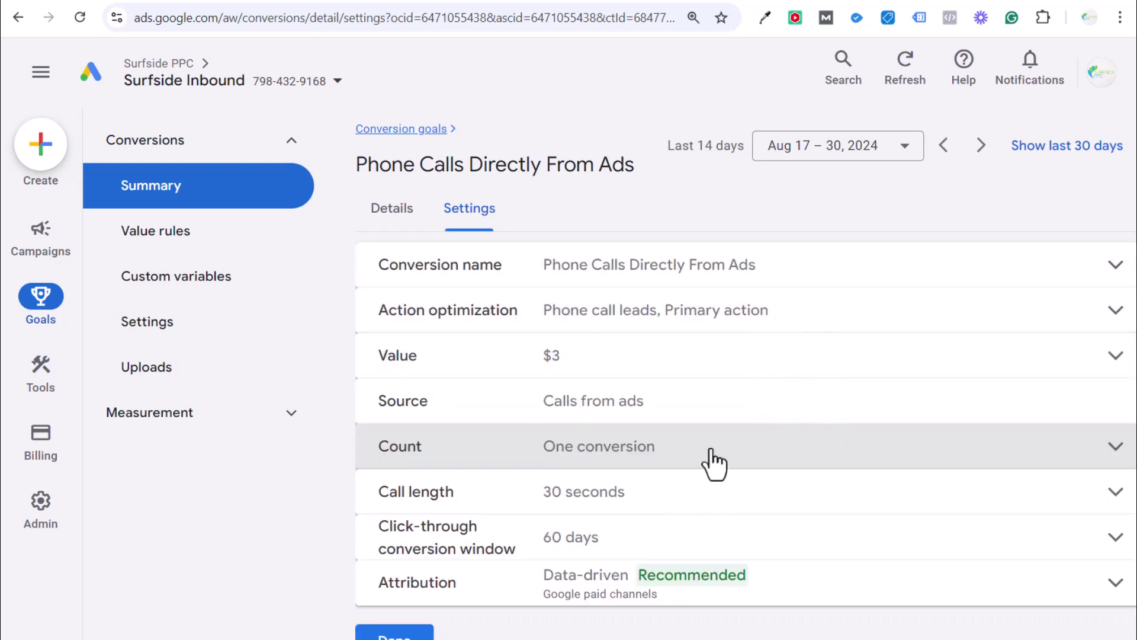
pyautogui.click(280, 188)
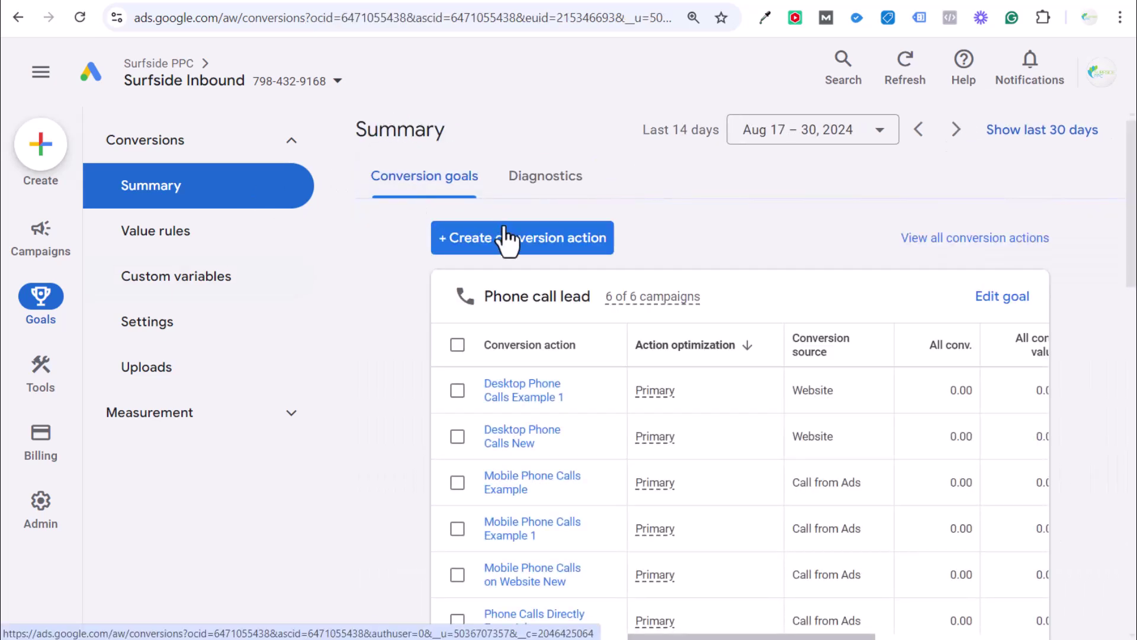
# Start a new phone-call conversion action that tracks calls from ads.
pyautogui.click(503, 238)
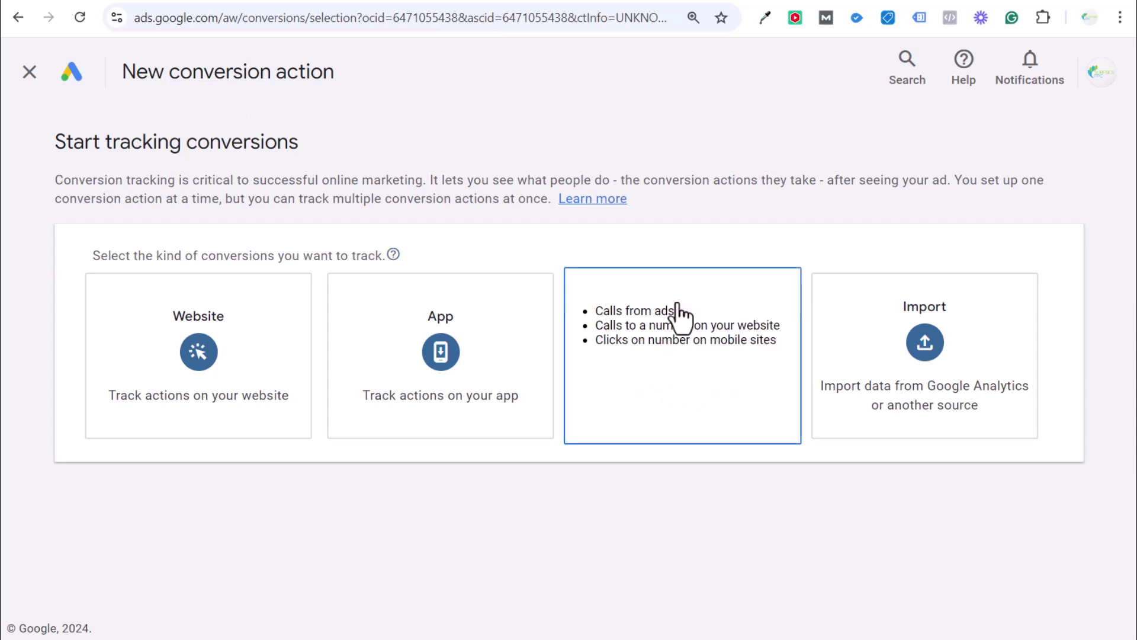
pyautogui.click(659, 299)
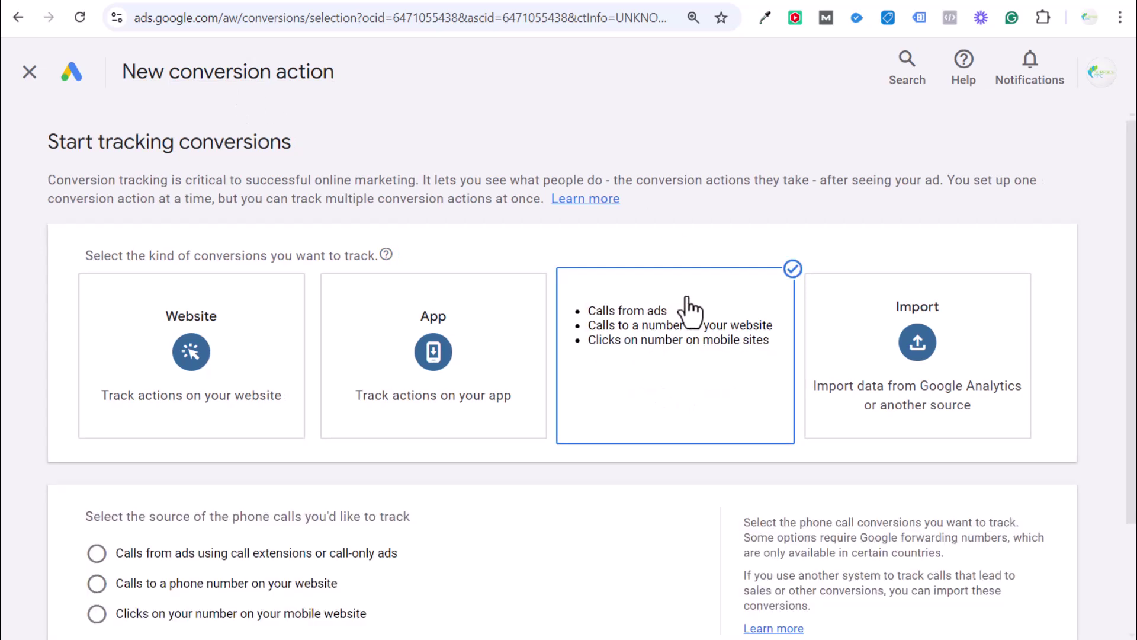
pyautogui.scroll(-1, 680, 492)
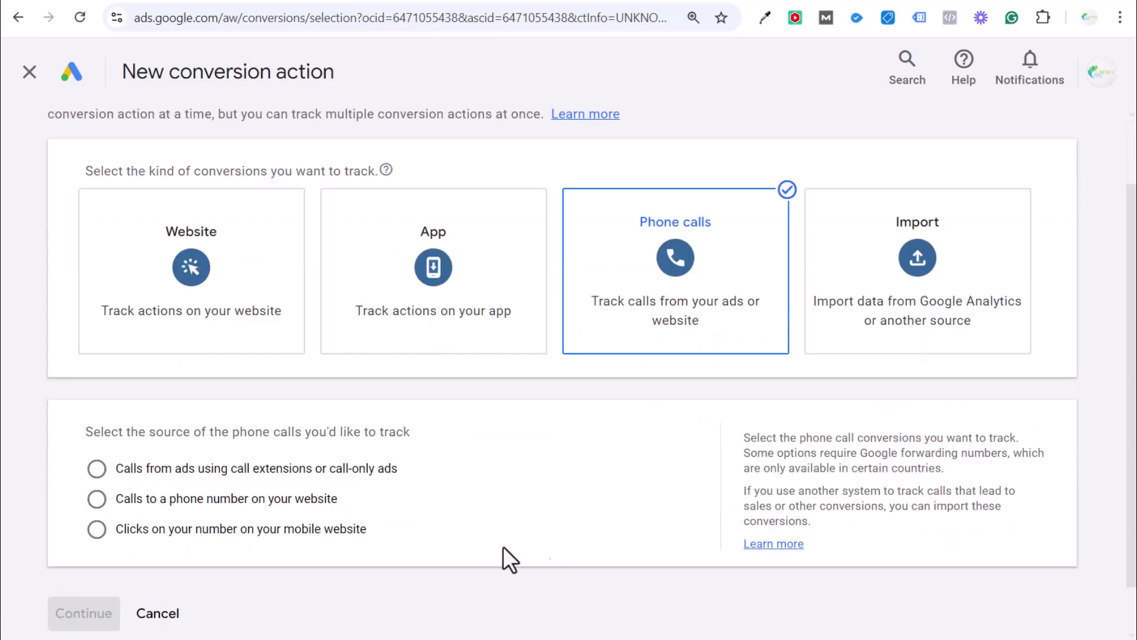
pyautogui.click(142, 477)
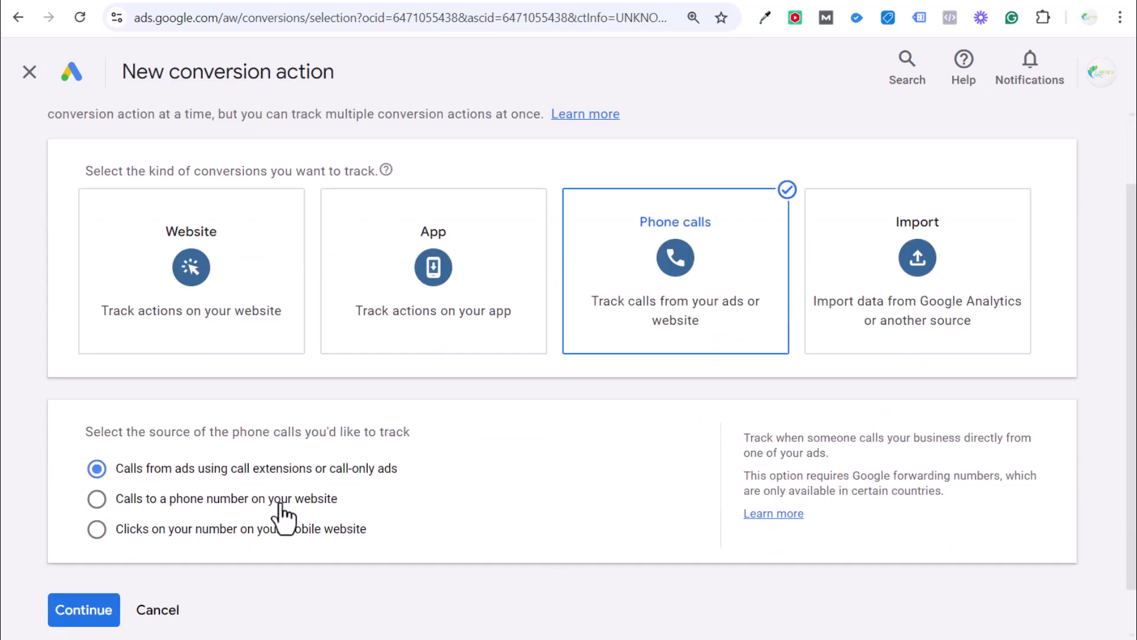
pyautogui.click(83, 617)
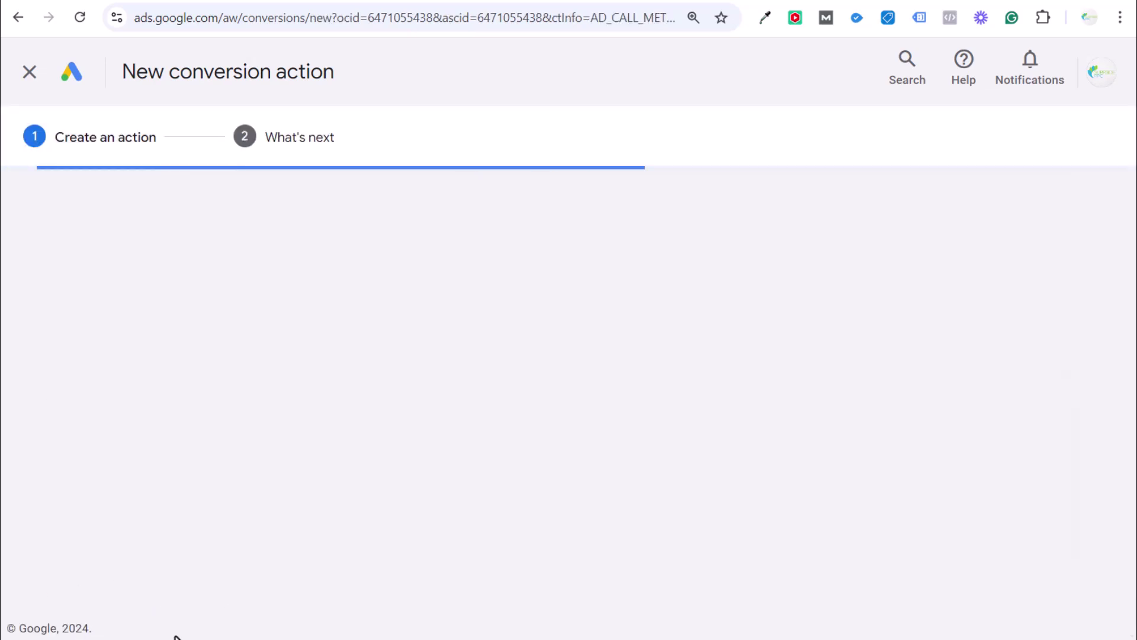
# Use the same value of 1 US dollar for each conversion.
pyautogui.scroll(-1, 669, 355)
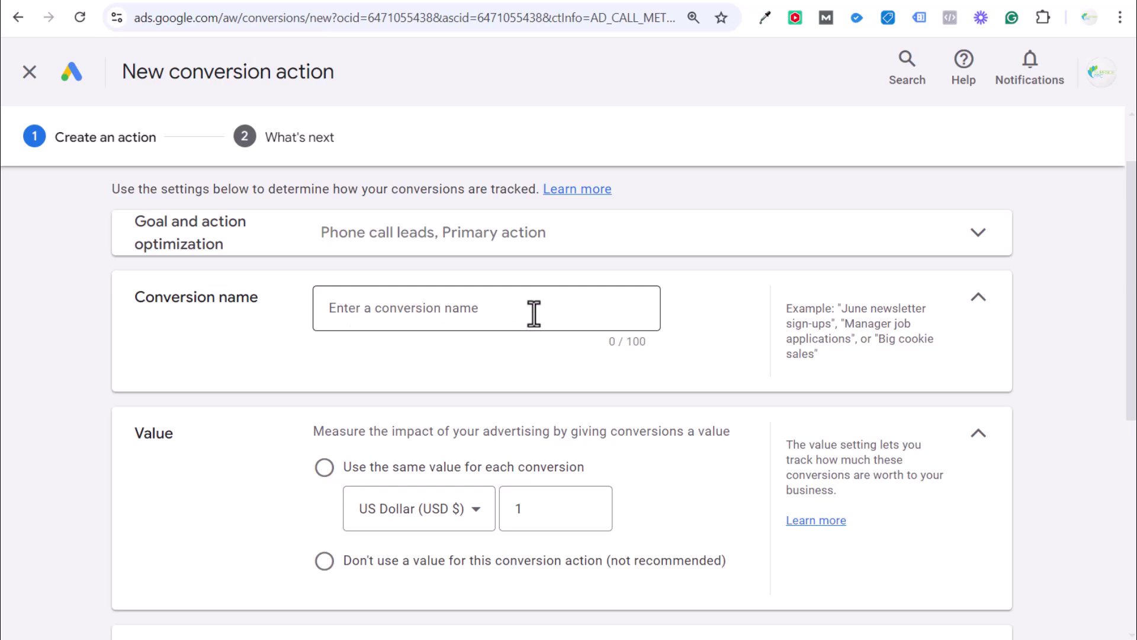
pyautogui.click(374, 468)
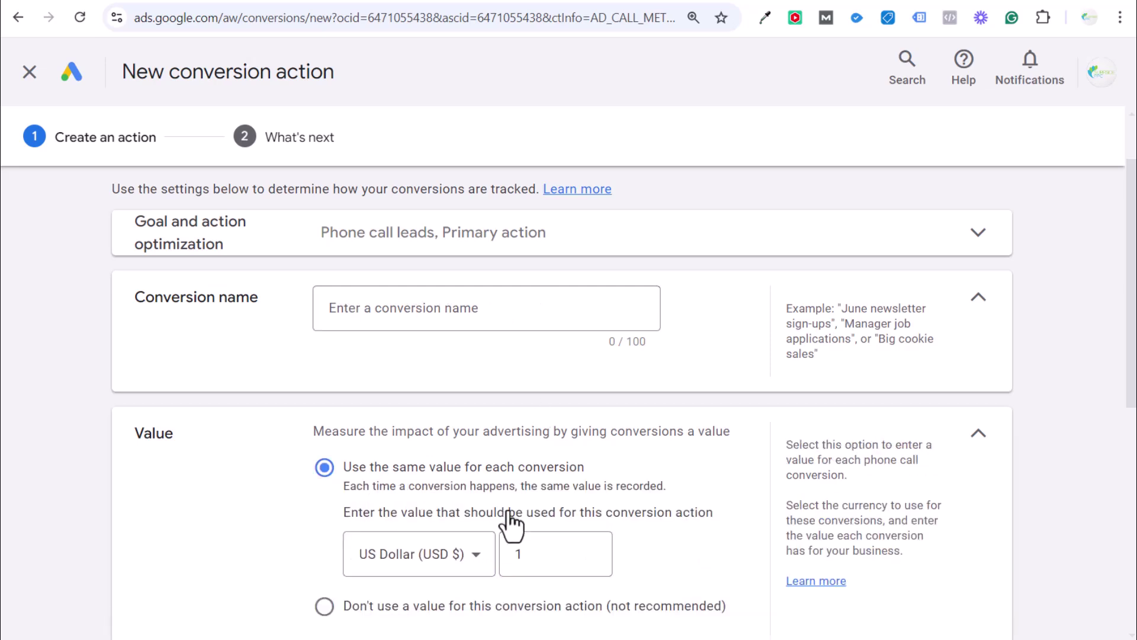
pyautogui.click(593, 557)
pyautogui.scroll(-3, 559, 490)
pyautogui.doubleClick(559, 386)
pyautogui.scroll(-1, 207, 378)
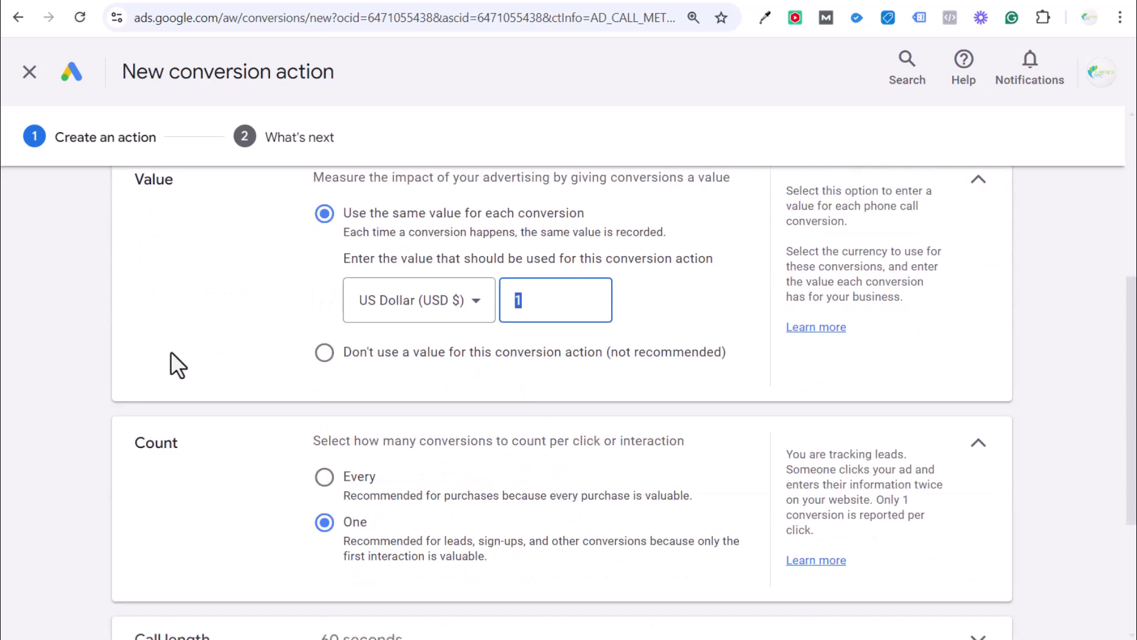
pyautogui.scroll(-3, 147, 298)
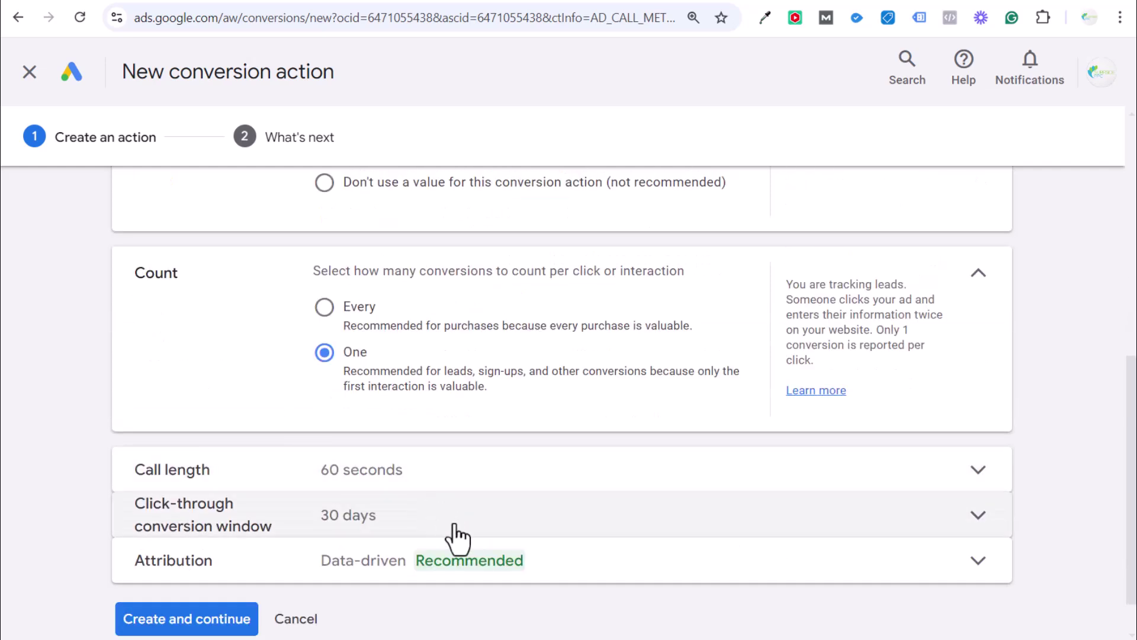
# Discard the new conversion action and show the campaign's assets report filtered to call assets.
pyautogui.click(301, 620)
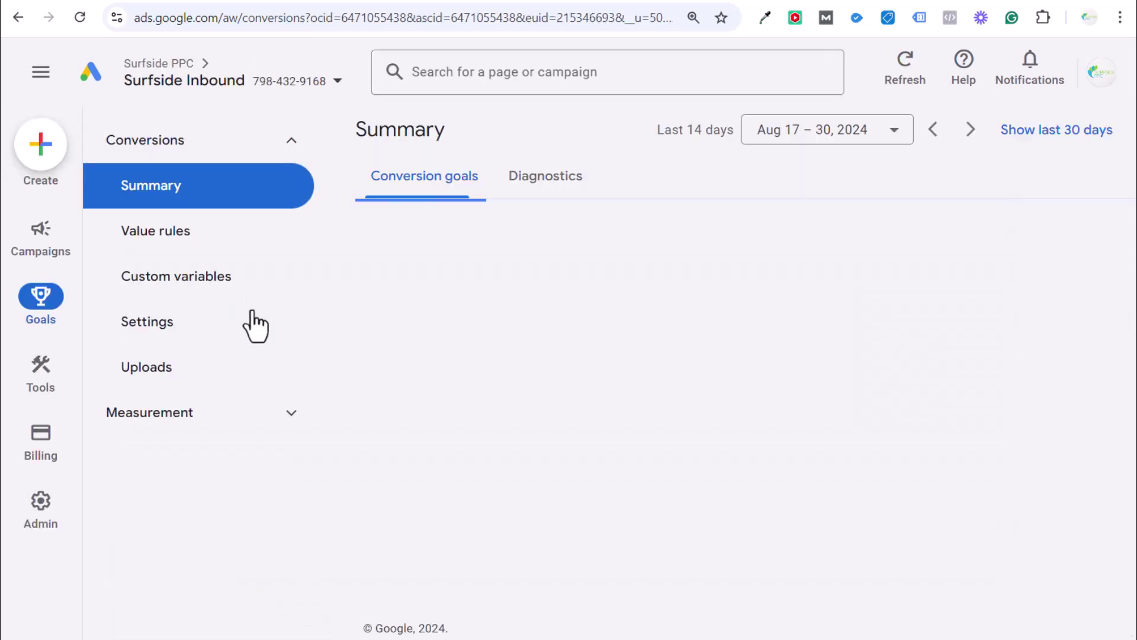
pyautogui.moveTo(37, 264)
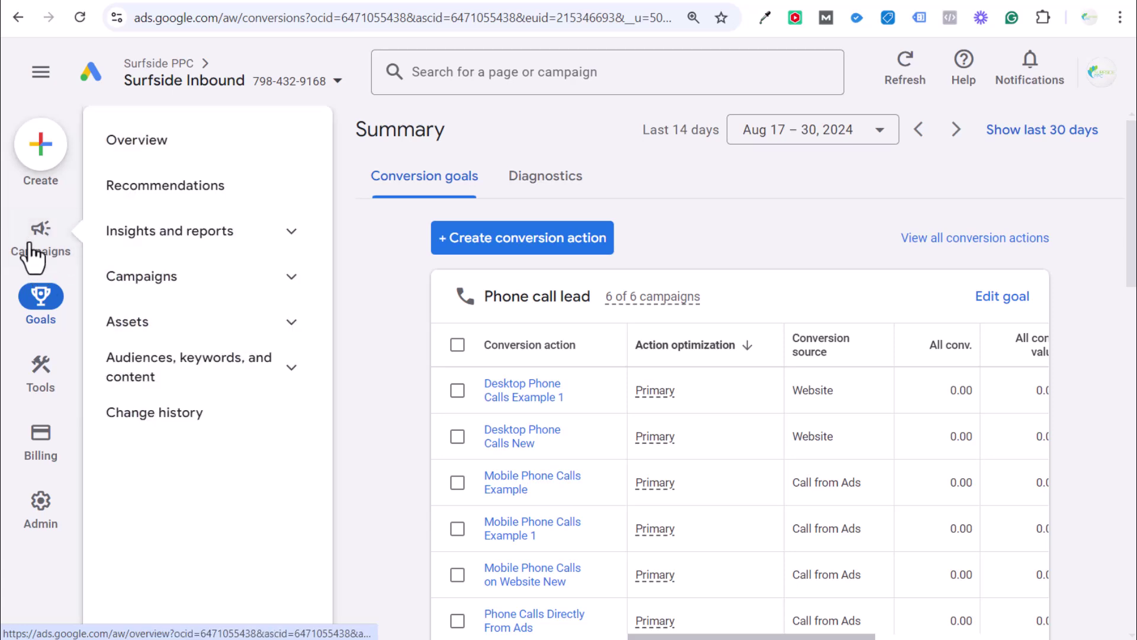
pyautogui.click(223, 276)
pyautogui.click(222, 327)
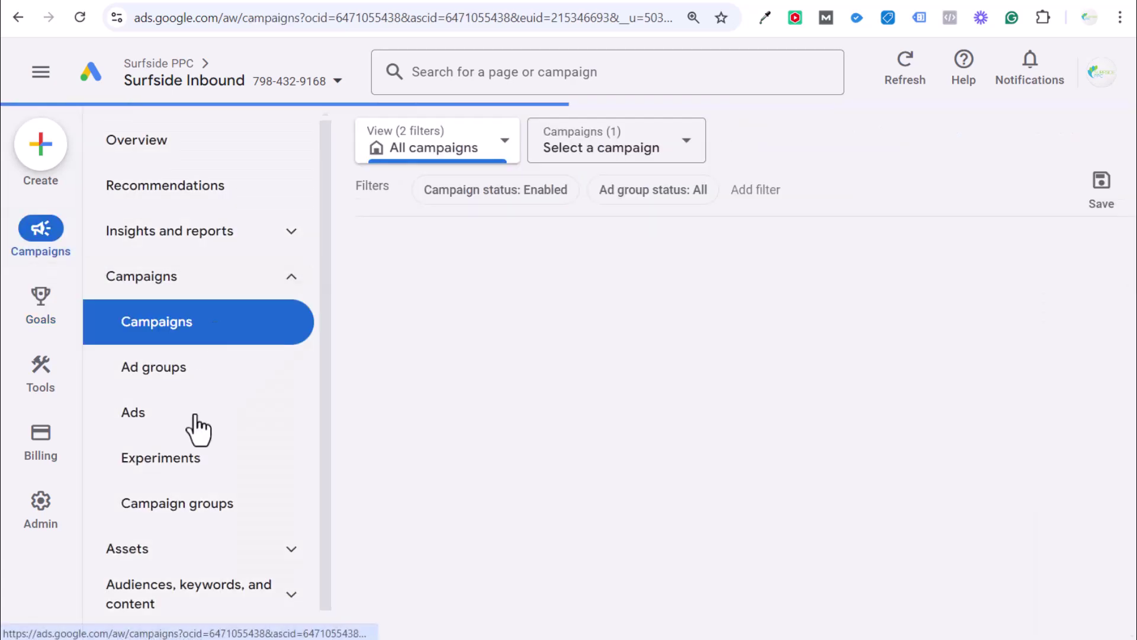
pyautogui.click(206, 560)
pyautogui.click(205, 592)
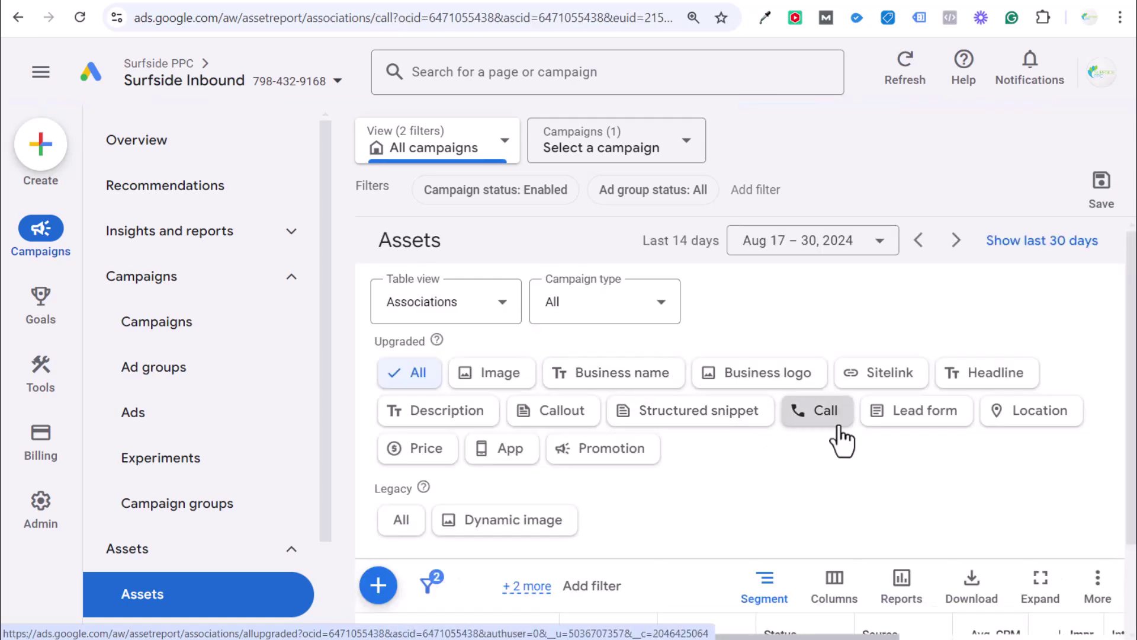
pyautogui.click(833, 417)
# Check the call asset's conversion action in its editor, then cancel without changes.
pyautogui.scroll(-2, 869, 450)
pyautogui.scroll(-2, 853, 379)
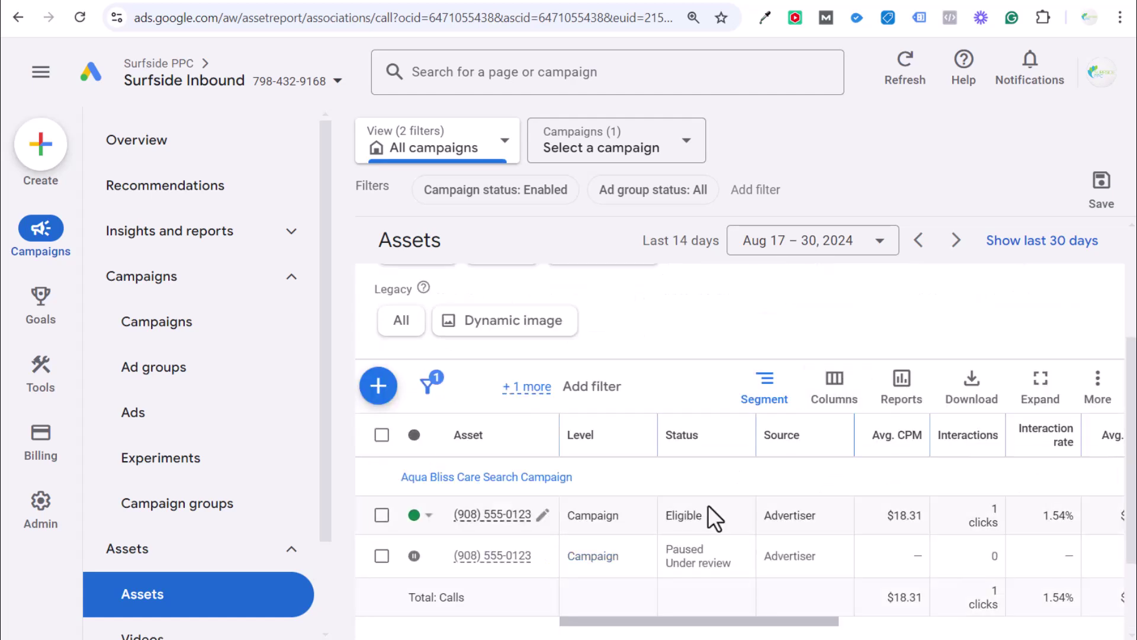
pyautogui.click(544, 516)
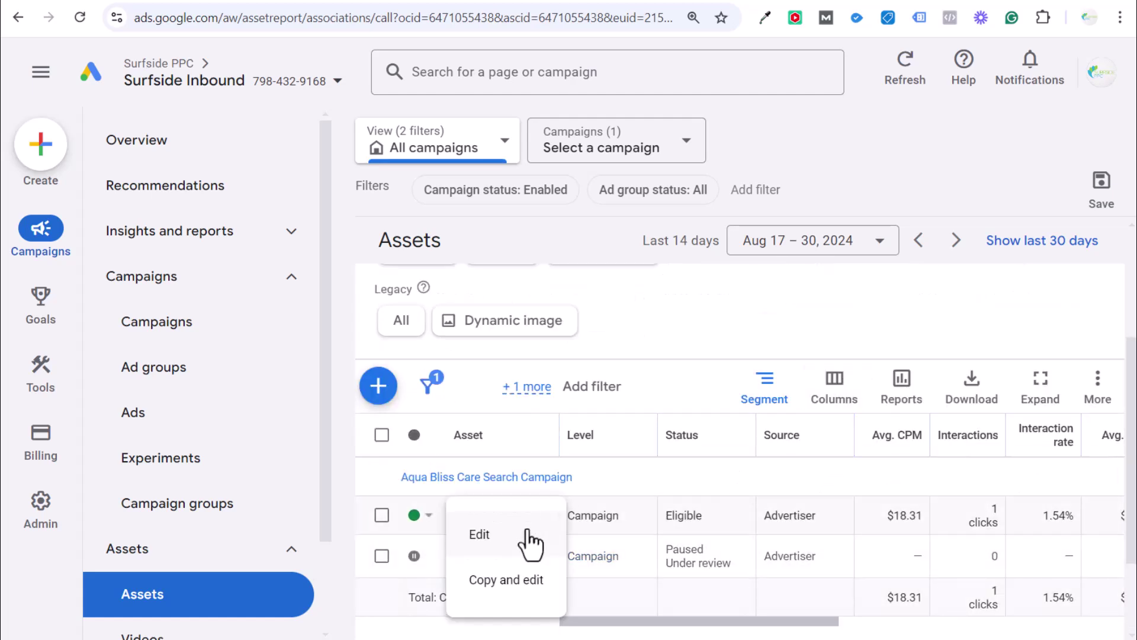
pyautogui.click(525, 535)
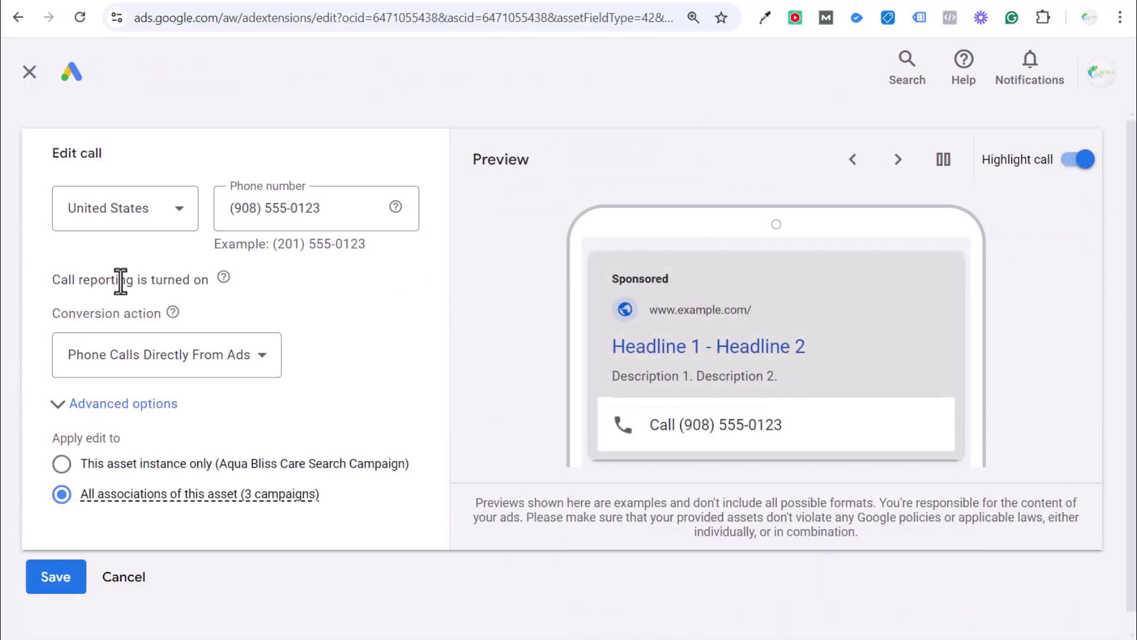
pyautogui.click(131, 580)
pyautogui.scroll(-3, 787, 457)
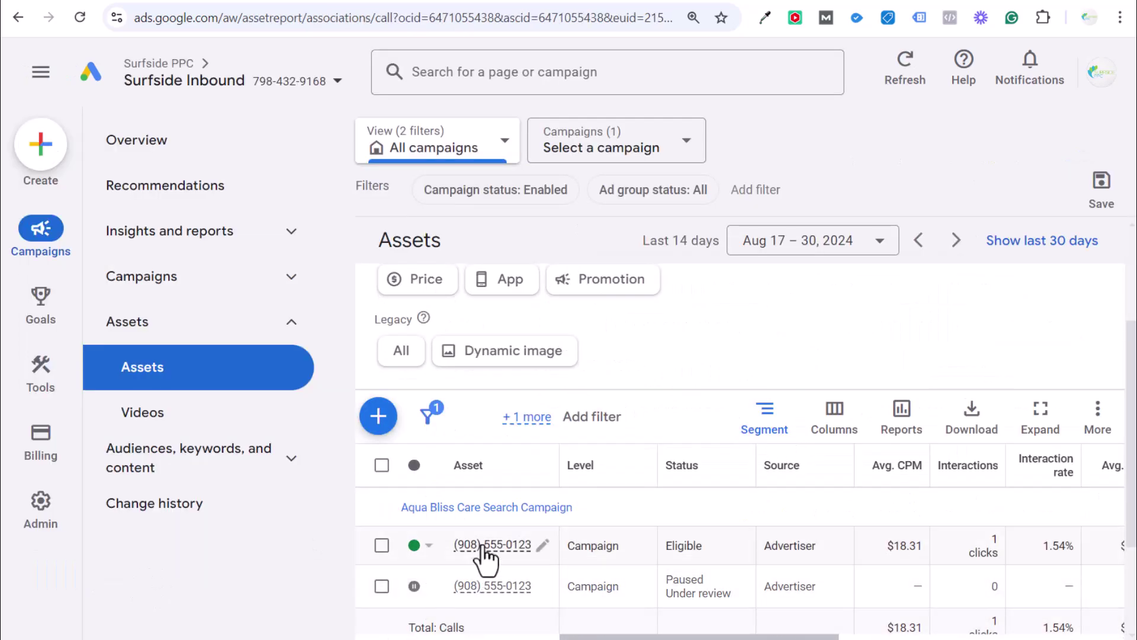
pyautogui.click(207, 325)
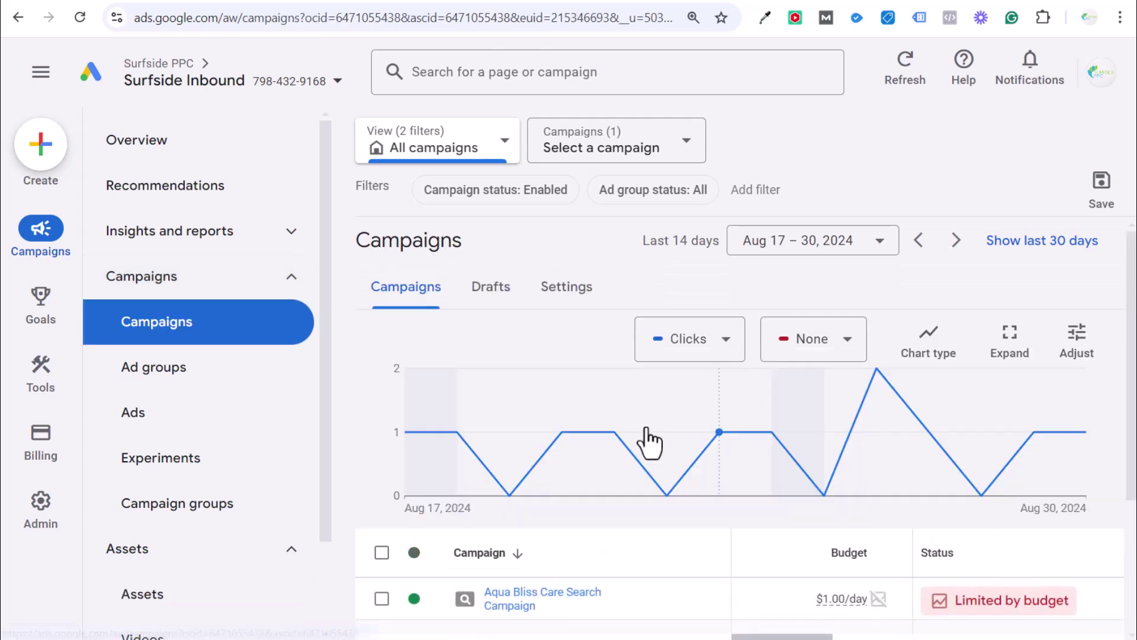
pyautogui.scroll(-3, 647, 448)
pyautogui.click(705, 485)
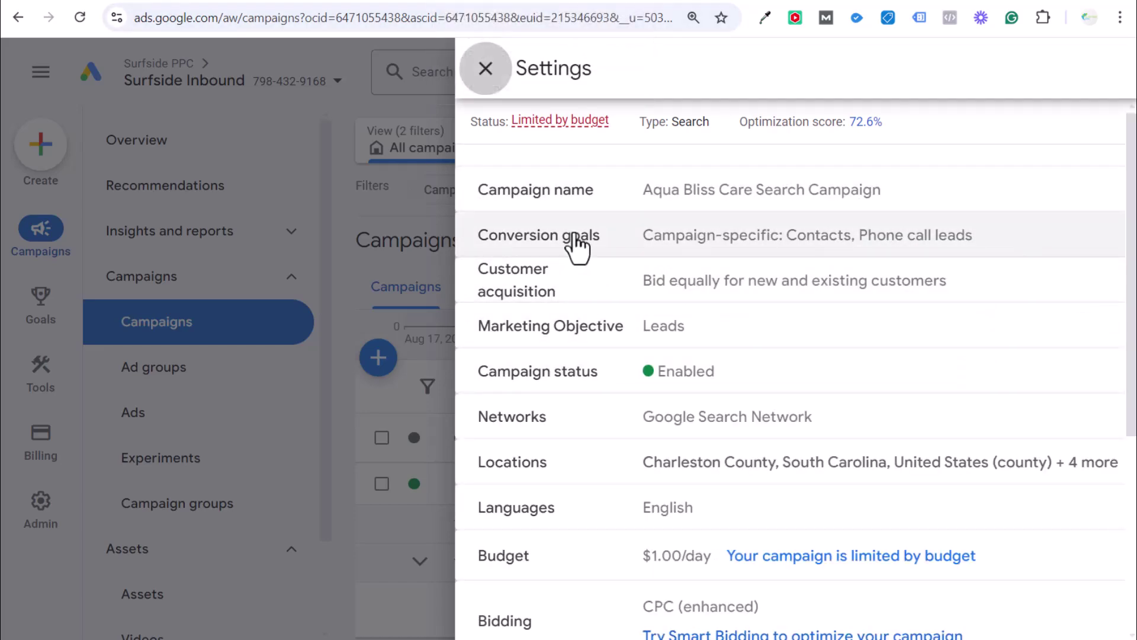
pyautogui.click(849, 243)
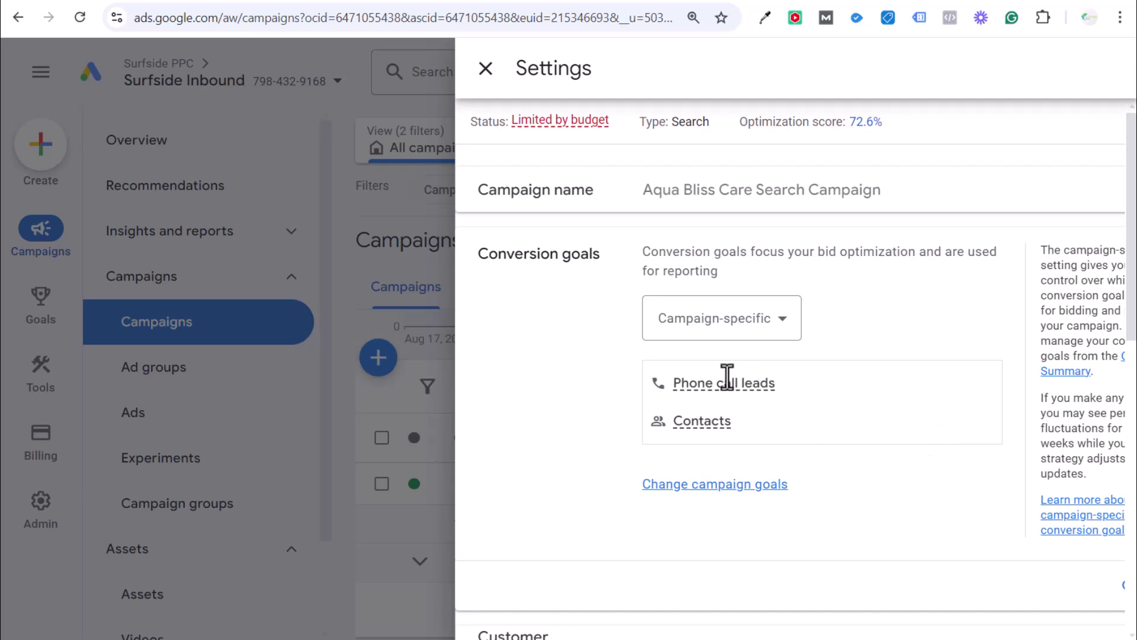
pyautogui.moveTo(727, 376)
pyautogui.scroll(-1, 744, 581)
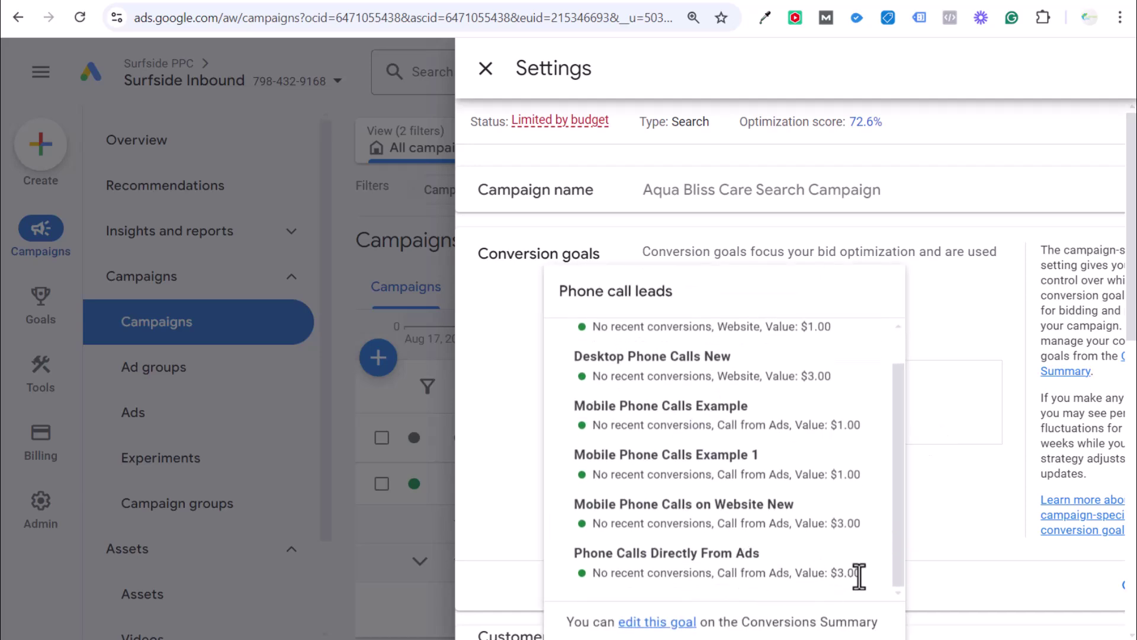
pyautogui.moveTo(861, 575); pyautogui.dragTo(594, 557)
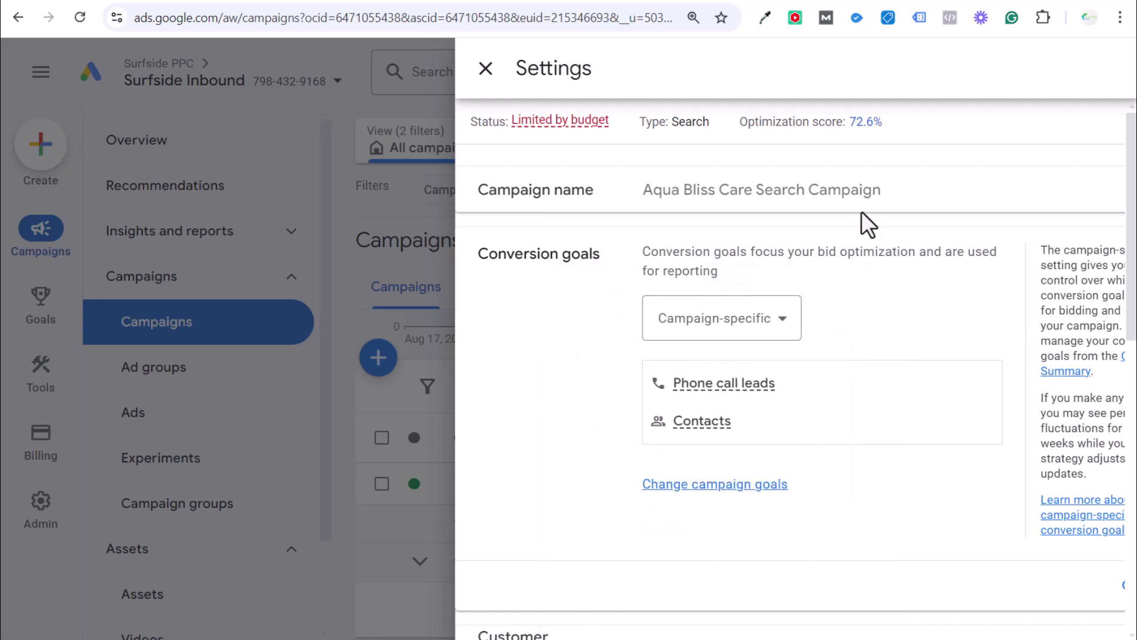
pyautogui.click(485, 68)
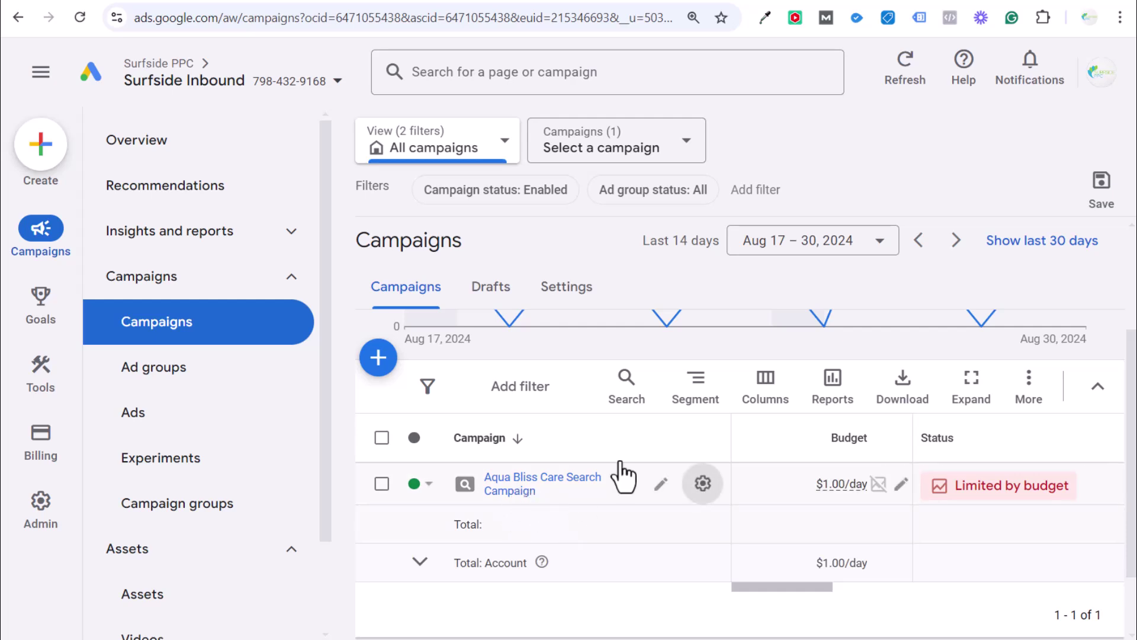
# View the Pool Liner Replacement page's Call and text buttons on aquablisscare.com, then go to Patreon.
pyautogui.hotkey('ctrl', 'Tab')
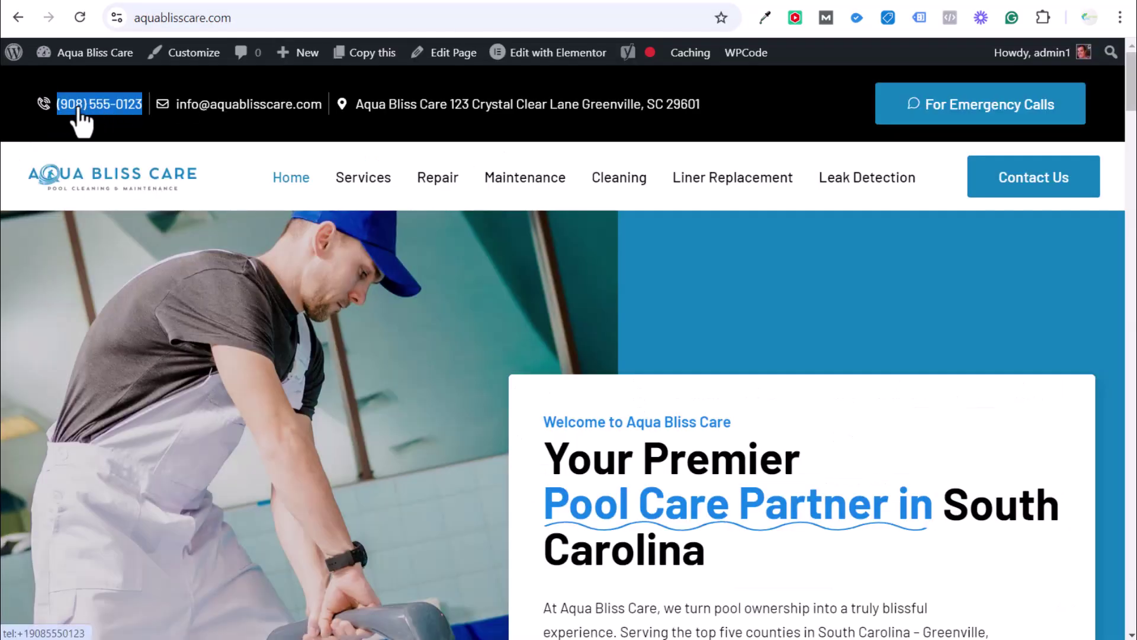
pyautogui.click(101, 116)
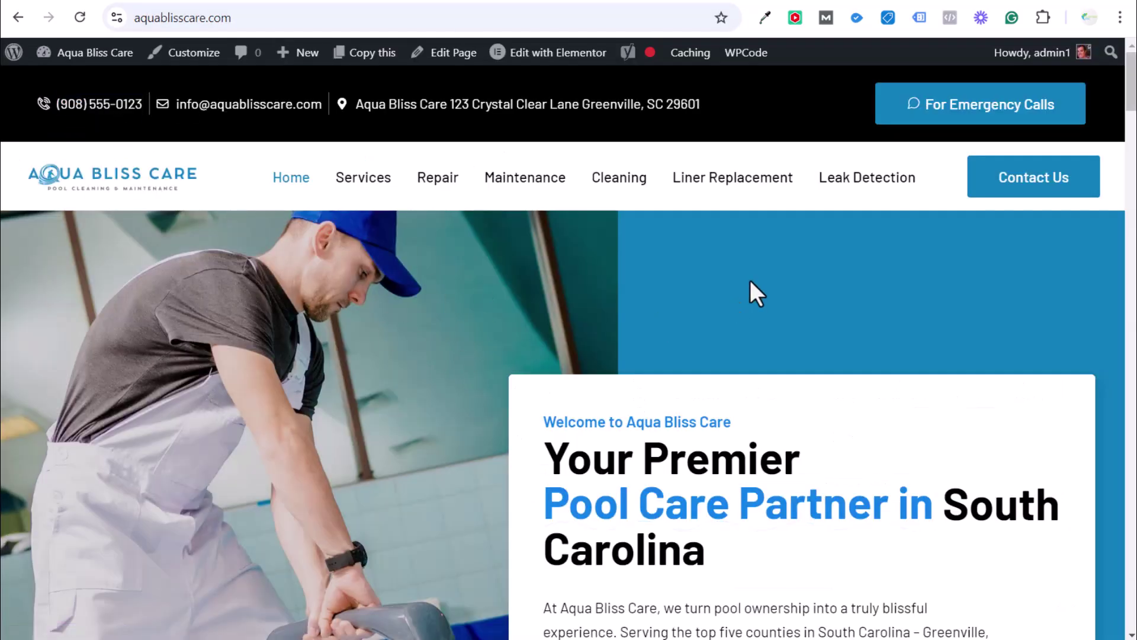
pyautogui.click(751, 189)
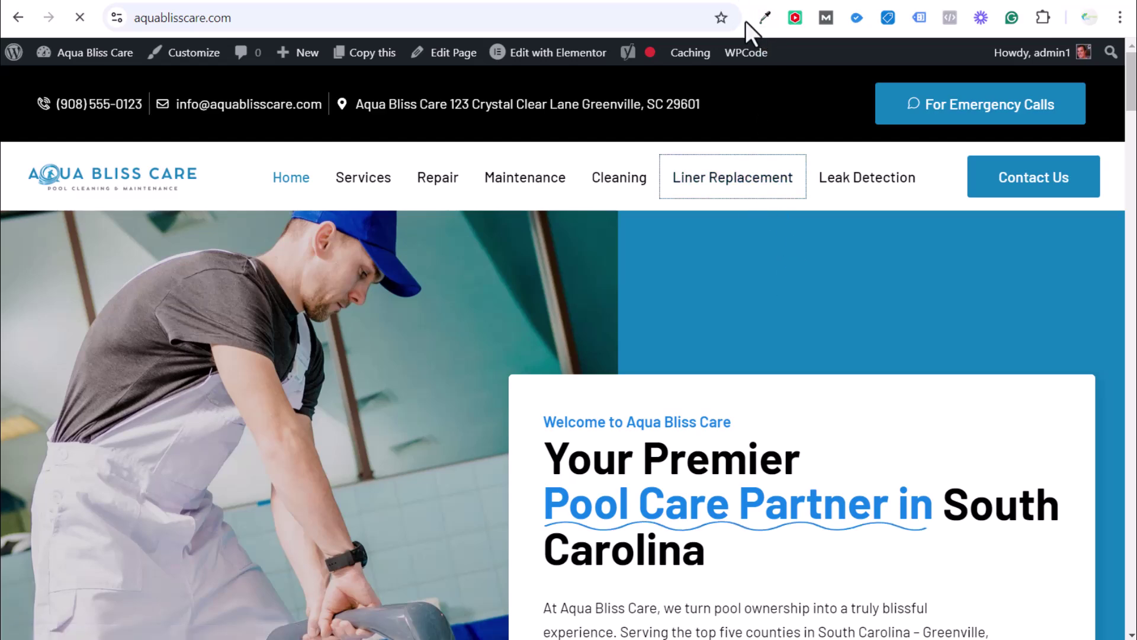
pyautogui.scroll(-10, 749, 407)
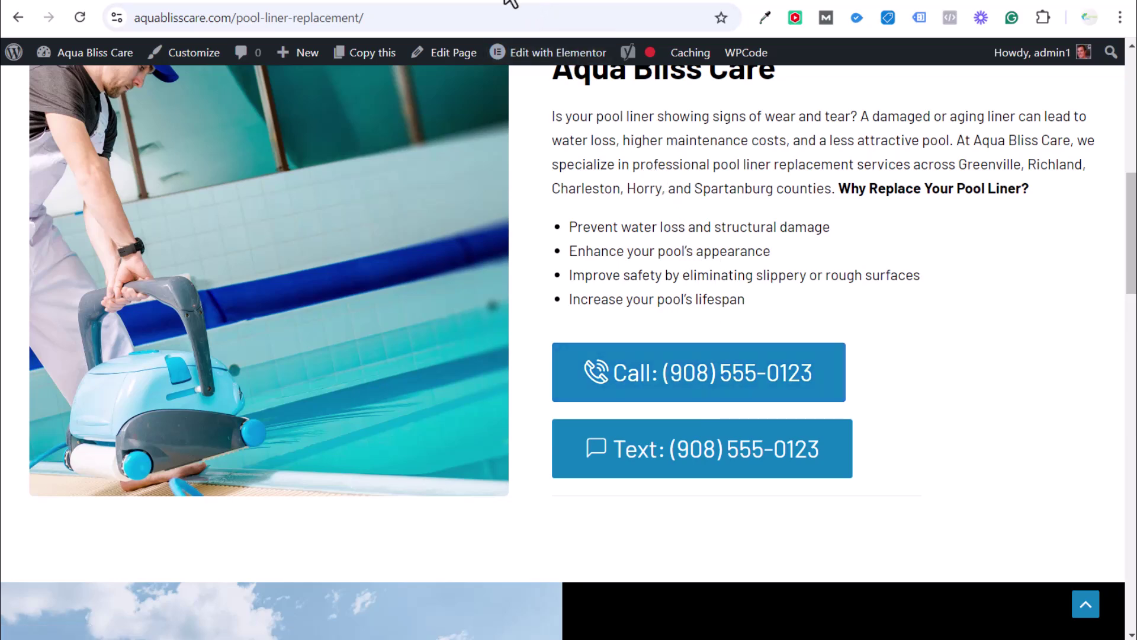
pyautogui.click(527, 2)
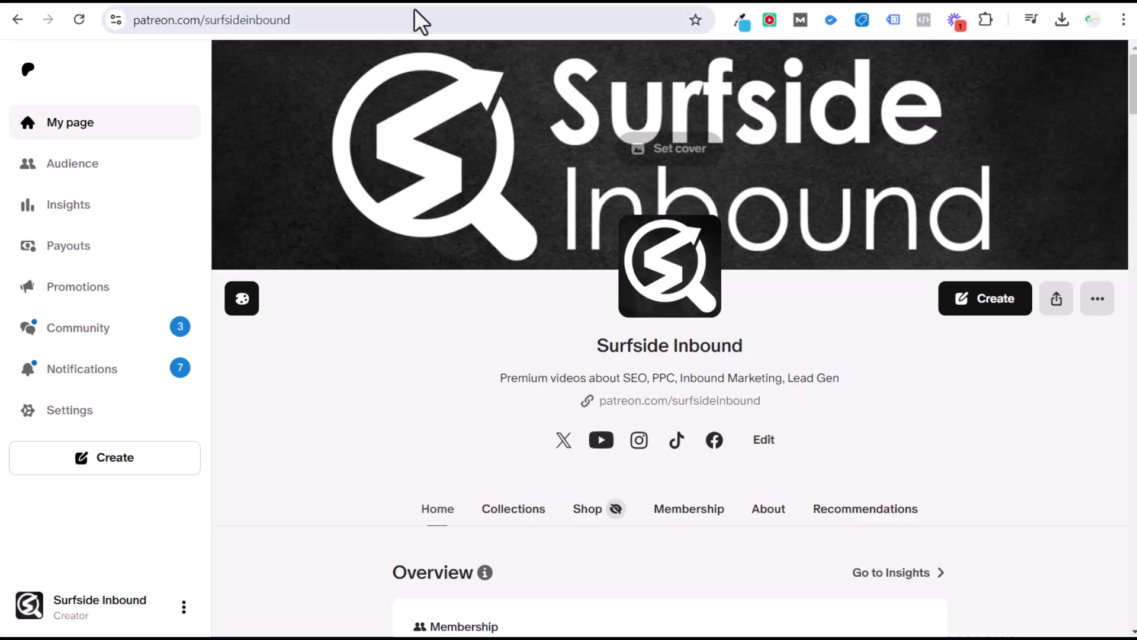
# Show the Surfside Inbound Marketing Course 2024 video on YouTube at its Content Strategy slide.
pyautogui.click(384, 1)
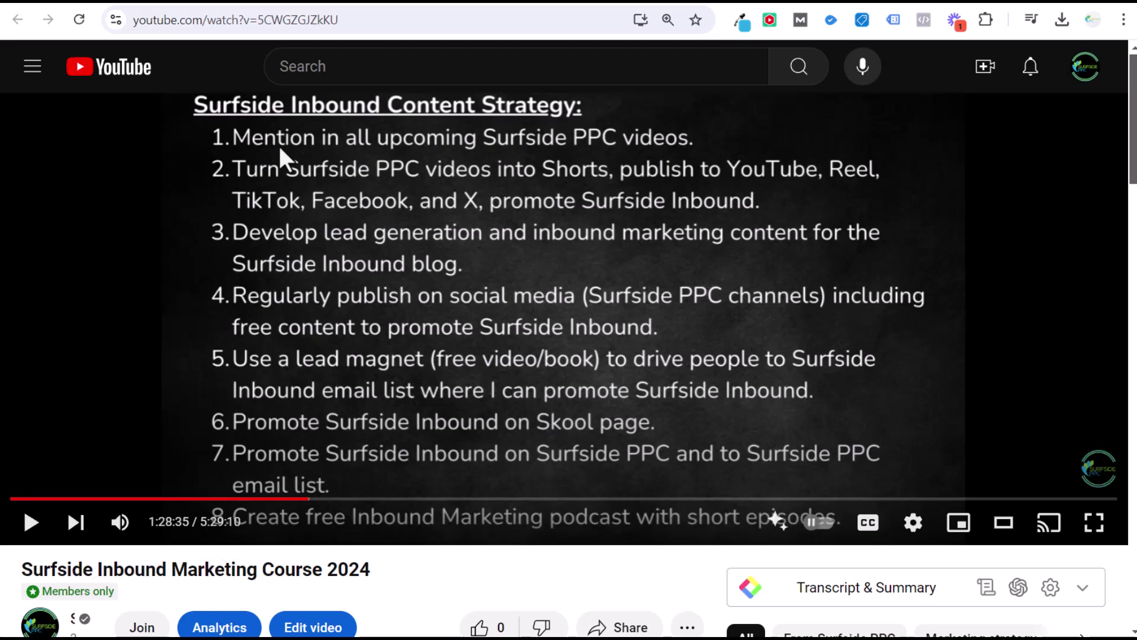
pyautogui.click(419, 5)
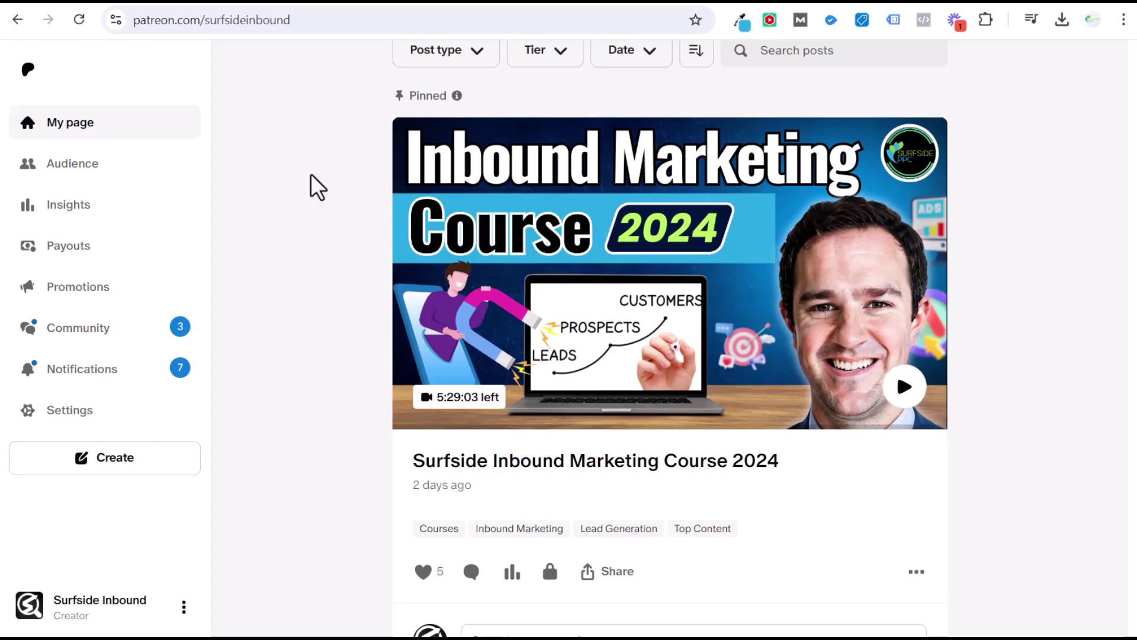
pyautogui.click(388, 6)
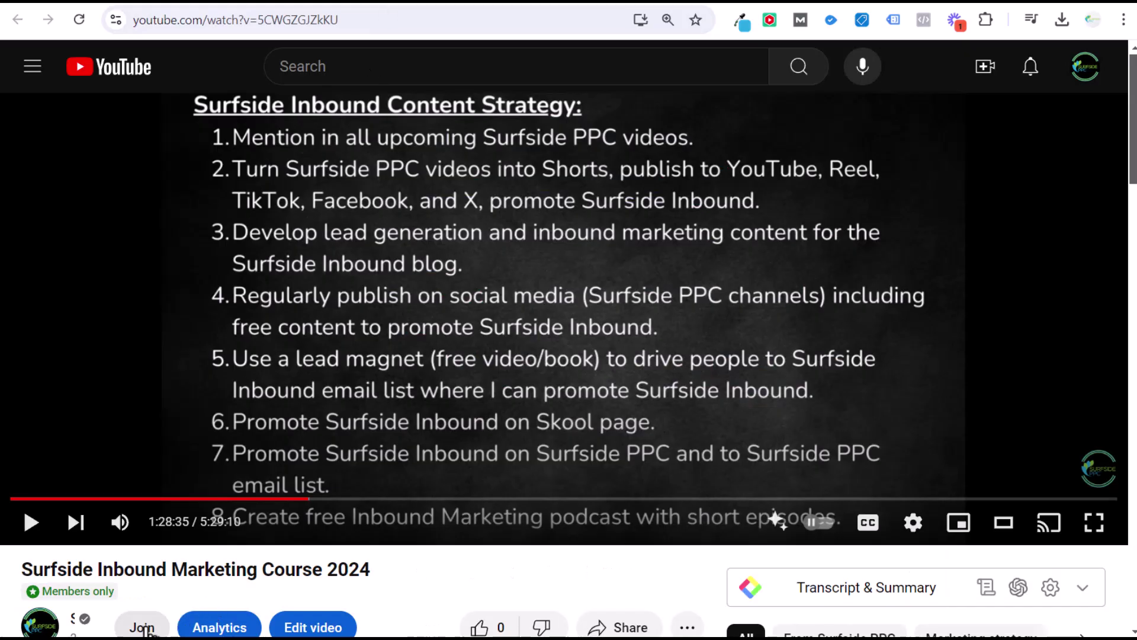